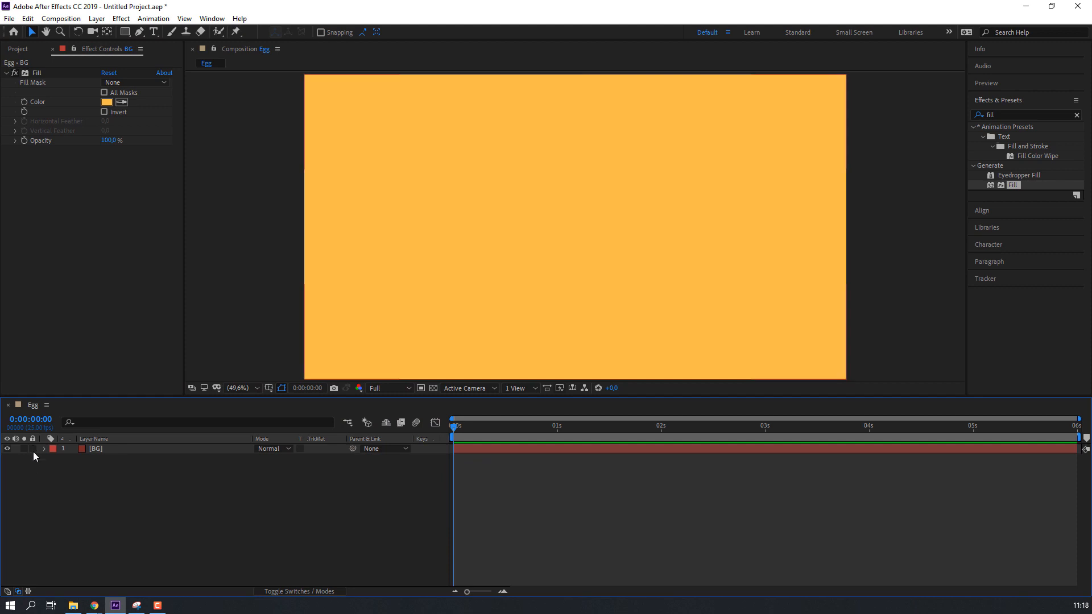
# - Draw a closed, irregular egg-white outline with the Pen tool on a new shape layer over the background
pyautogui.click(137, 33)
pyautogui.press(',')
pyautogui.press(',')
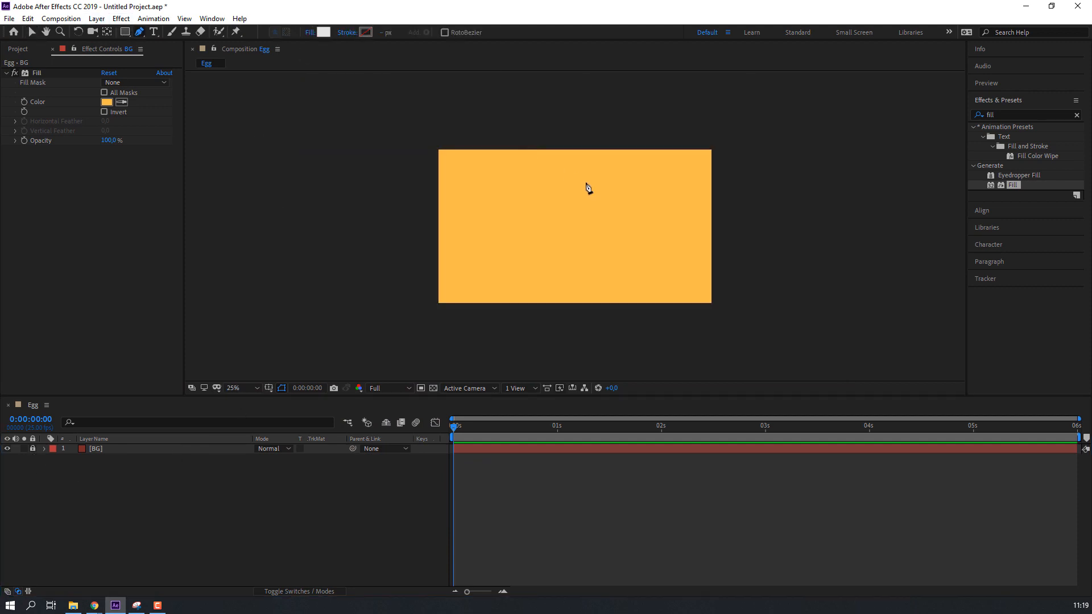
pyautogui.click(545, 174)
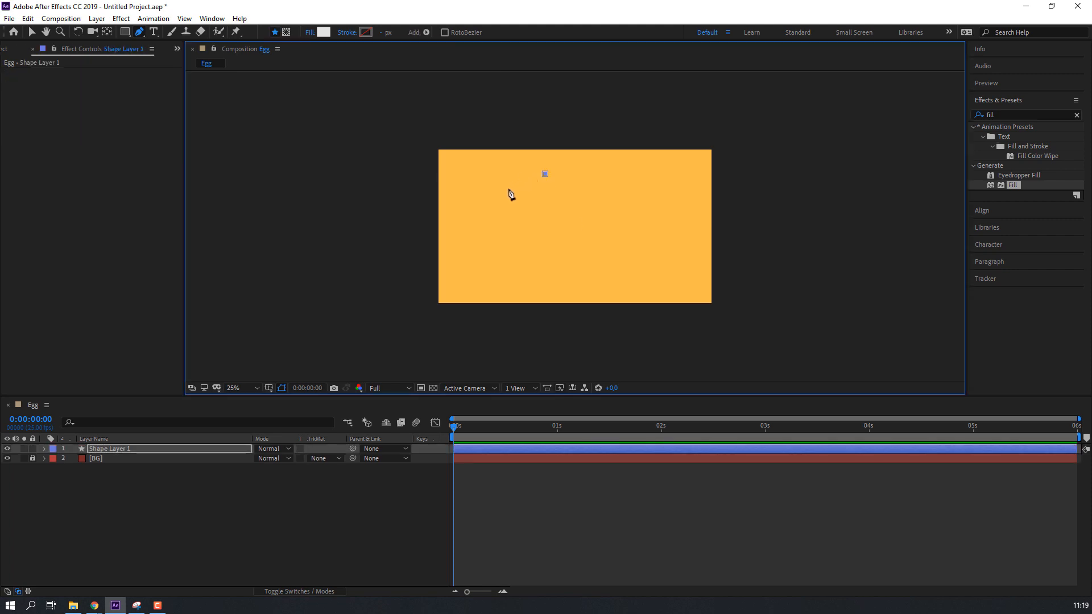
pyautogui.moveTo(502, 192); pyautogui.dragTo(657, 234)
pyautogui.click(656, 221)
pyautogui.click(647, 209)
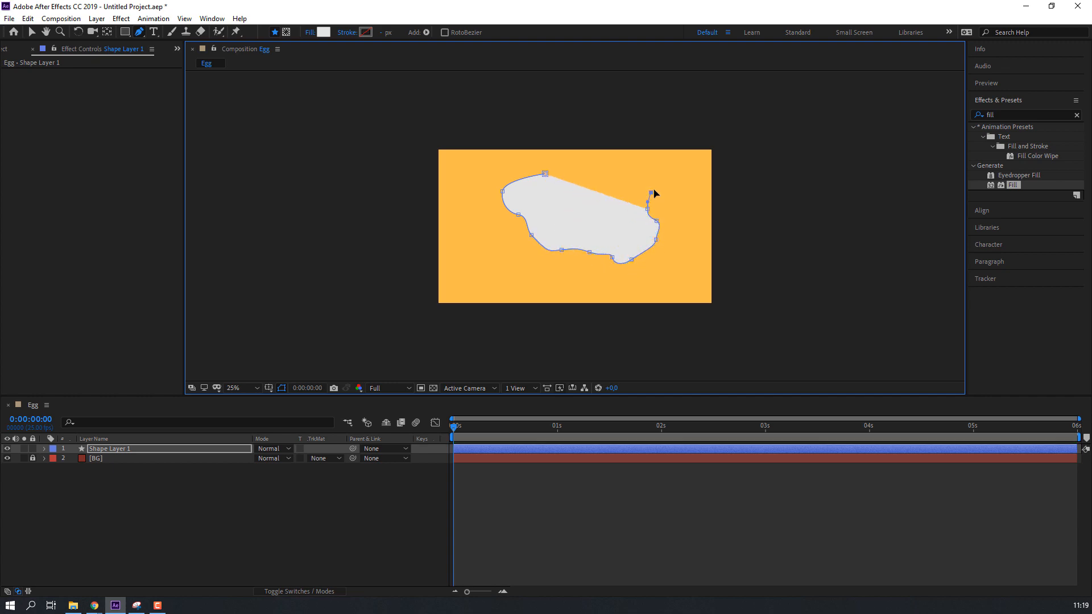
pyautogui.moveTo(651, 193); pyautogui.dragTo(563, 174)
pyautogui.hotkey('ctrl', 'z')
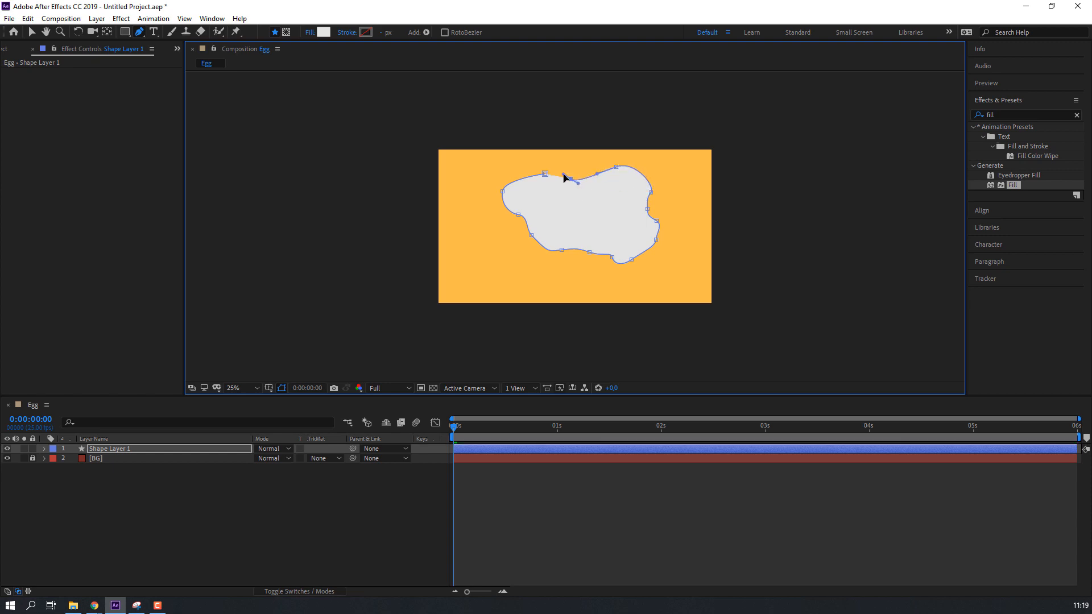
pyautogui.click(545, 174)
pyautogui.click(251, 483)
pyautogui.press('v')
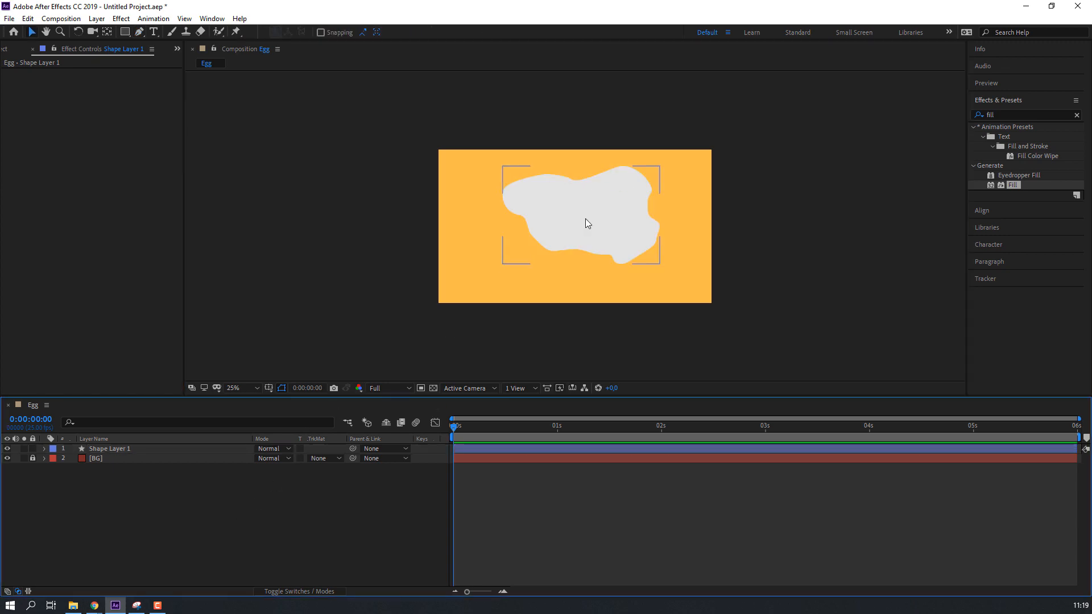
# - Move the egg-white shape slightly down and left in the composition and centre its anchor point
pyautogui.click(587, 223)
pyautogui.moveTo(600, 228); pyautogui.dragTo(590, 241)
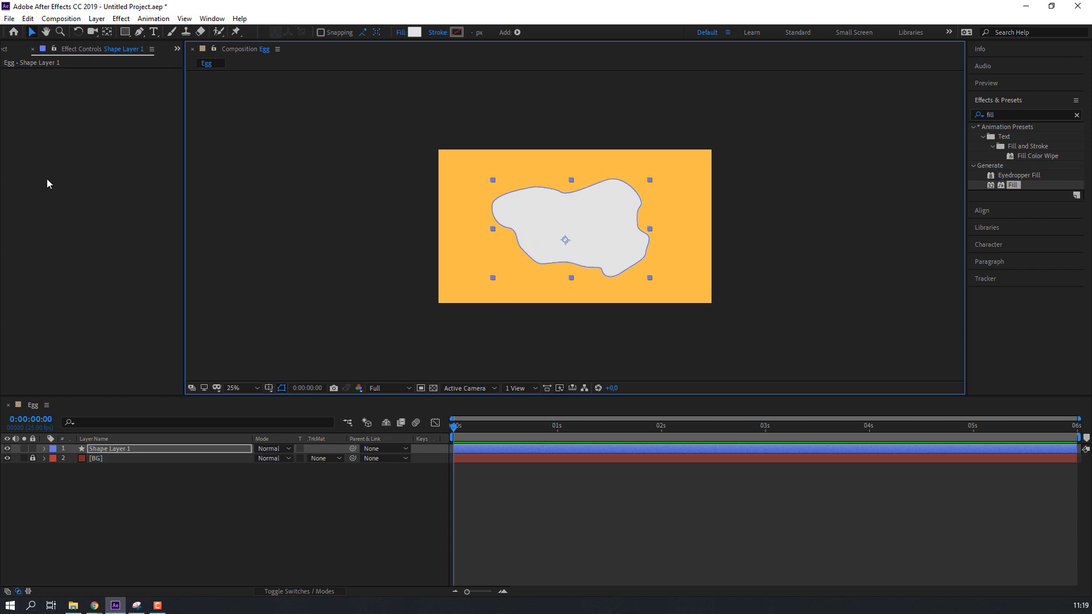
pyautogui.click(191, 574)
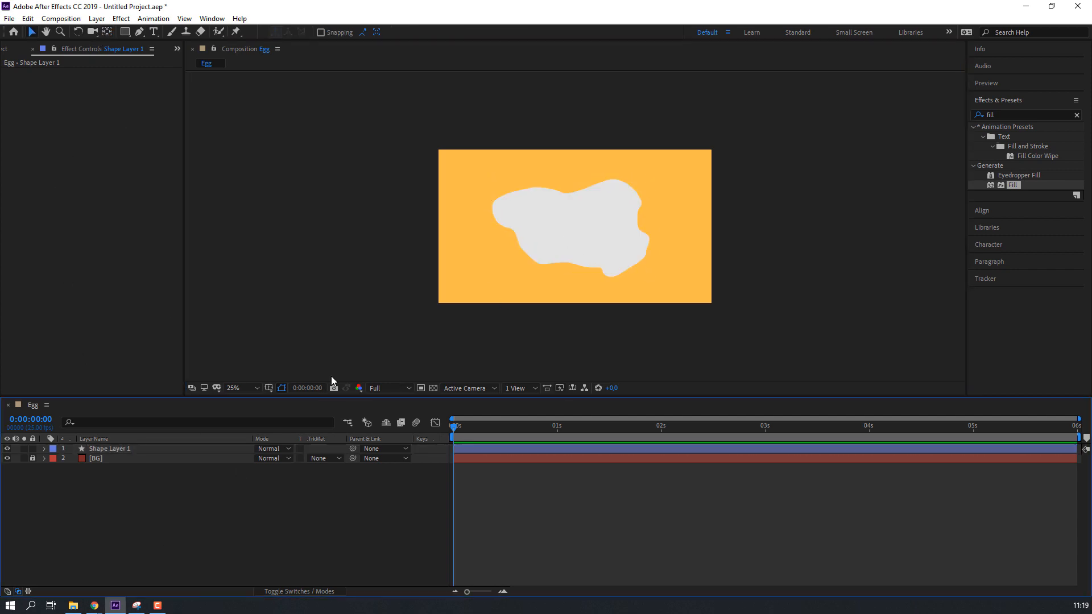
# - Set the egg-white shape's fill colour to pure white (RGB 255, 255, 255)
pyautogui.hotkey('shift', '/')
pyautogui.click(518, 283)
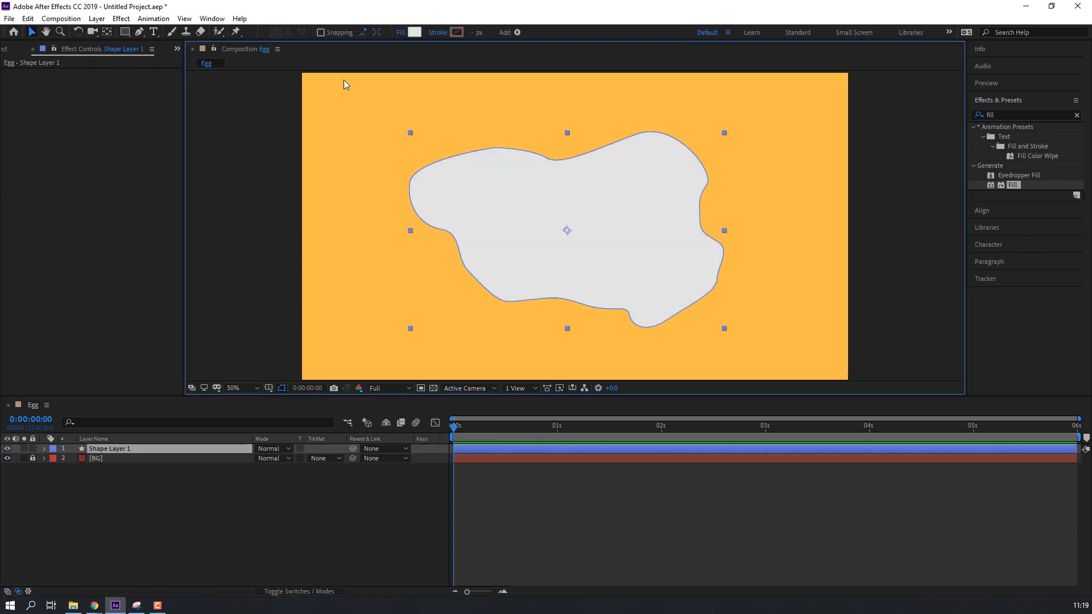
pyautogui.click(414, 33)
pyautogui.click(465, 439)
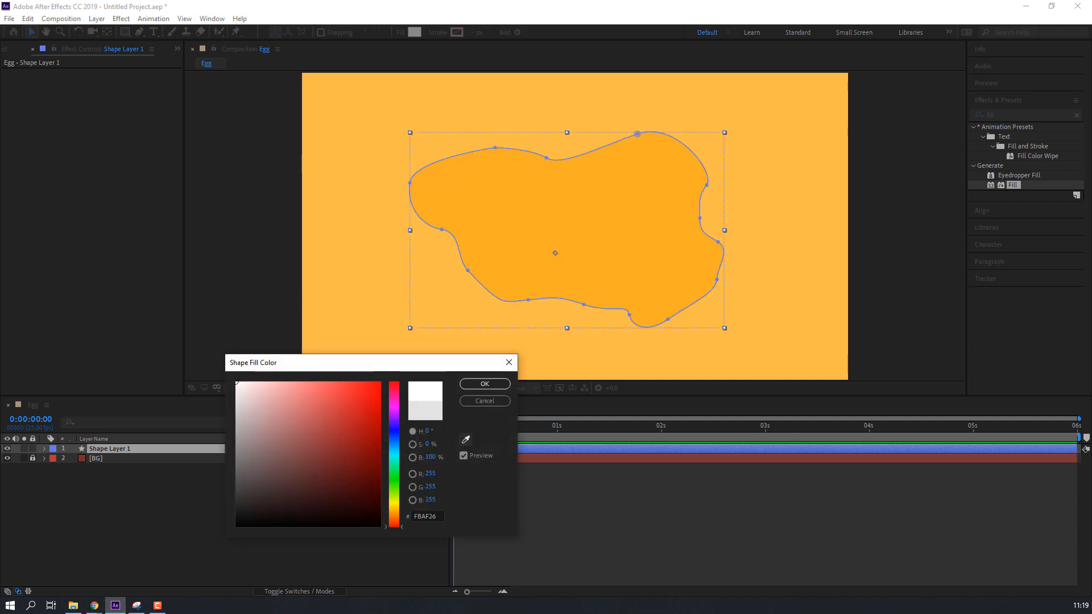
pyautogui.click(496, 384)
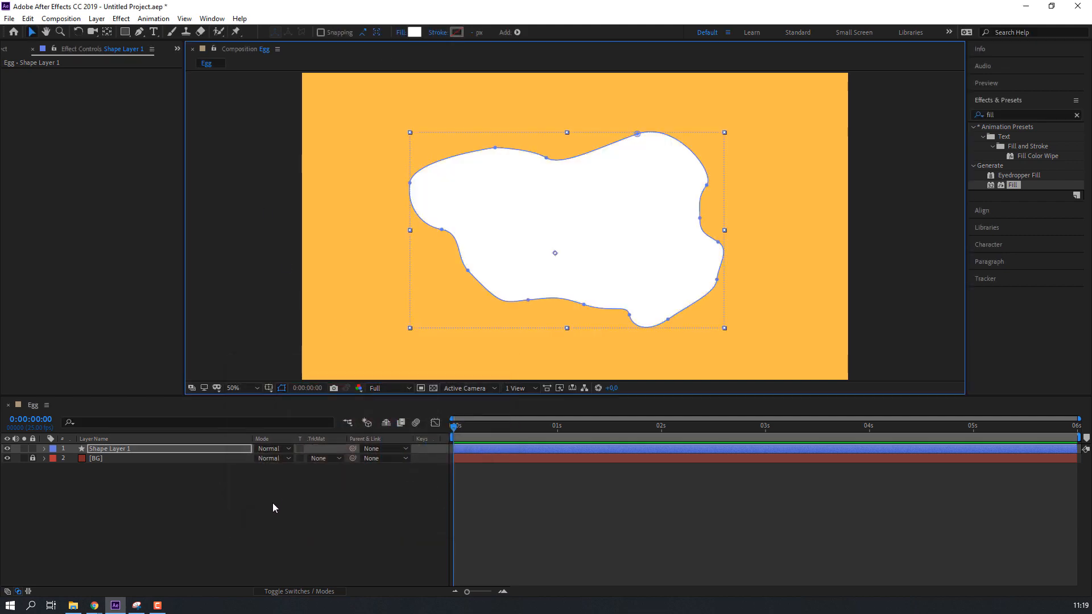
# - Rename the egg-white shape layer as "white" and lock it
pyautogui.click(273, 508)
pyautogui.click(529, 257)
pyautogui.click(138, 445)
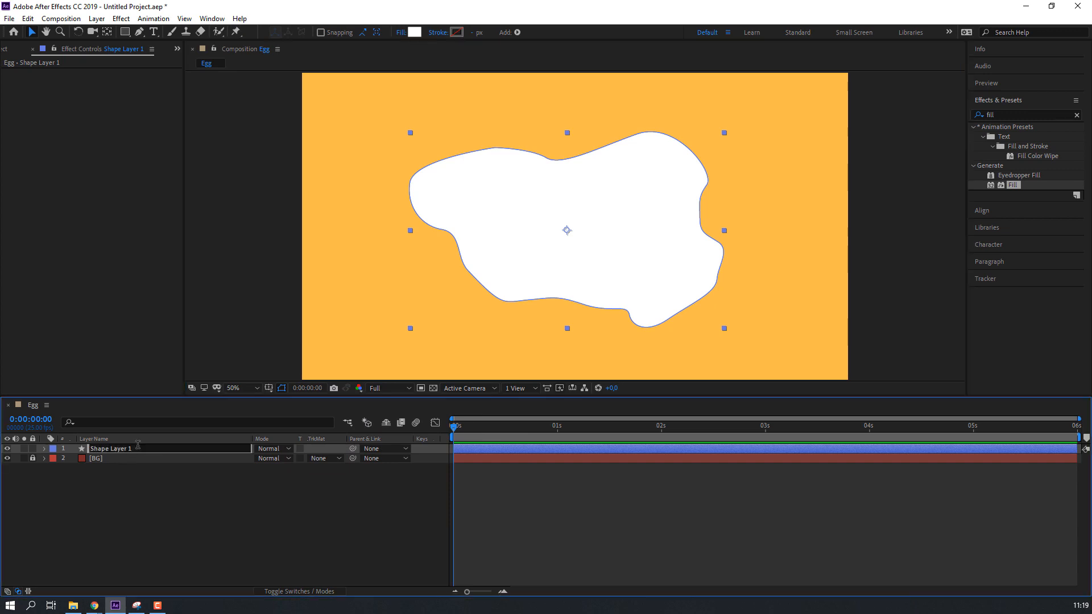
pyautogui.press('Return')
pyautogui.write('ü')
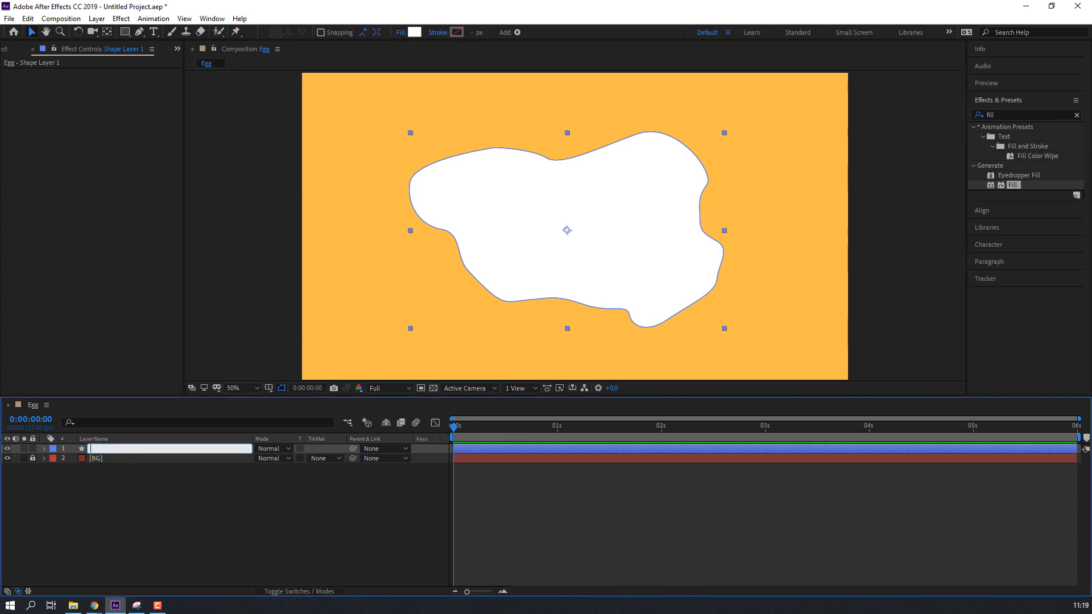
pyautogui.write('hite')
pyautogui.press('Return')
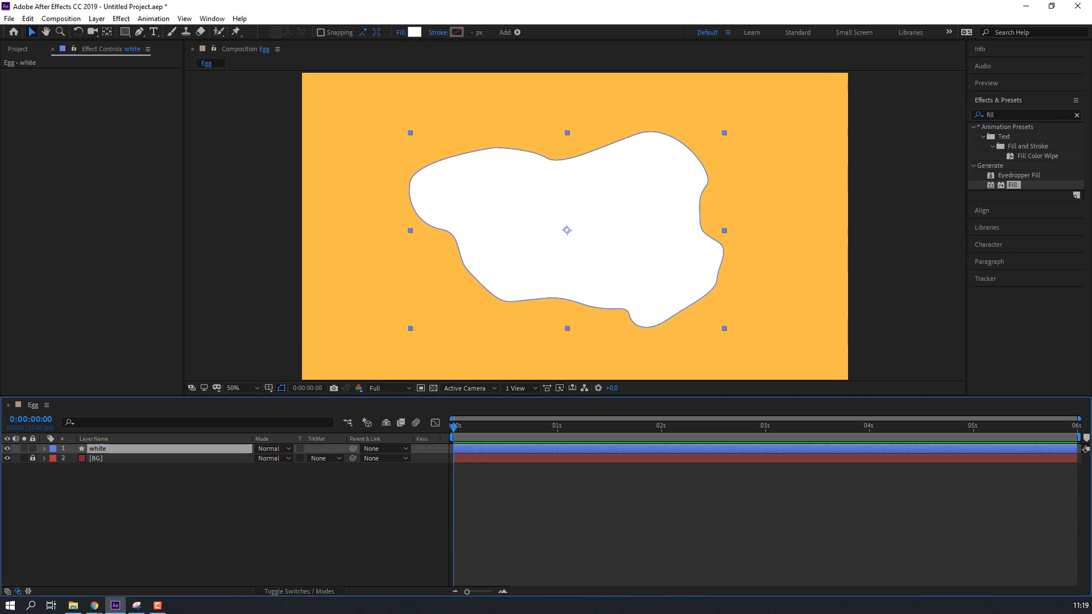
pyautogui.click(222, 522)
pyautogui.click(33, 449)
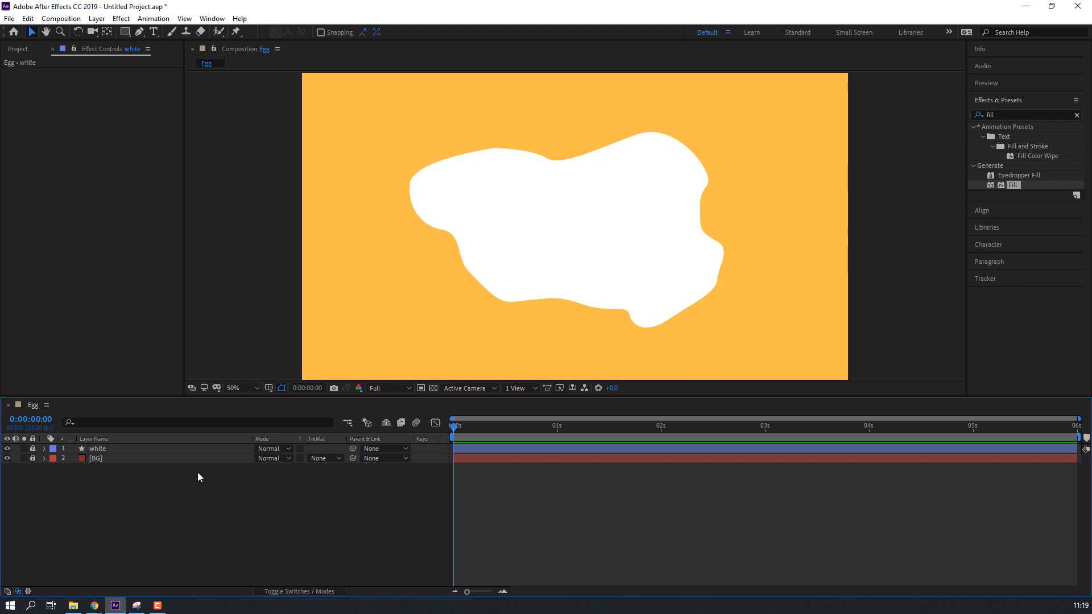
# - Draw a circle for the yolk in the middle of the egg white with the Ellipse tool, as a separate shape layer
pyautogui.moveTo(124, 33); pyautogui.dragTo(142, 54)
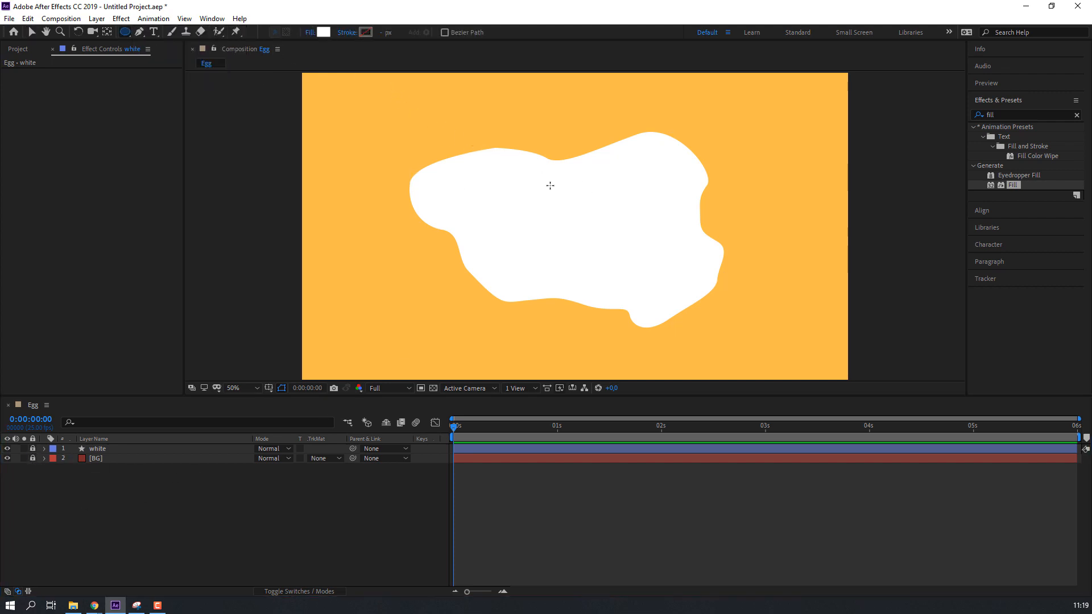
pyautogui.moveTo(539, 181); pyautogui.dragTo(633, 235)
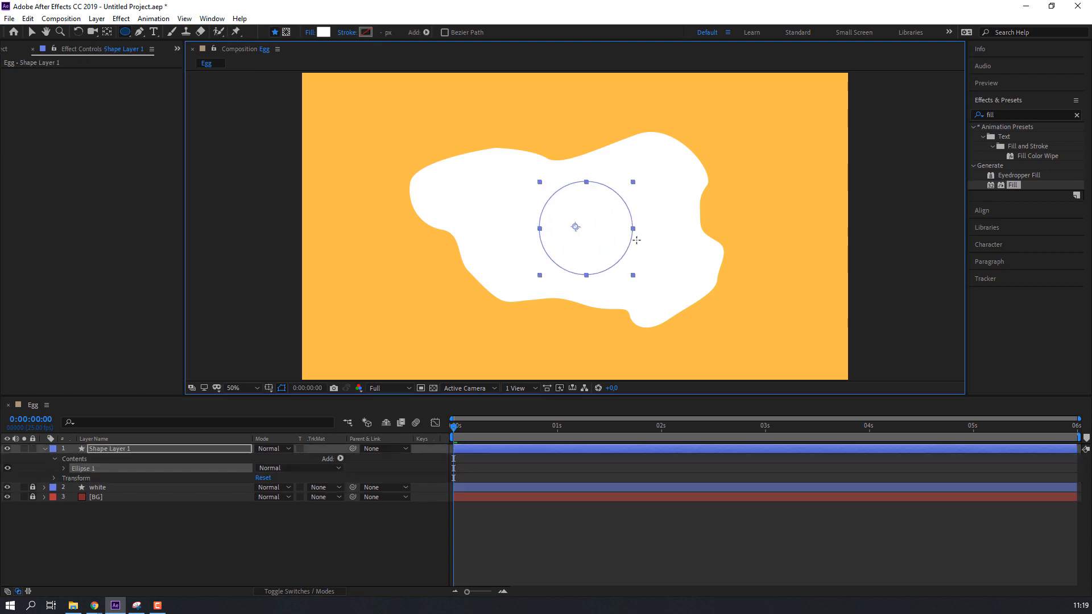
pyautogui.press('v')
pyautogui.click(48, 450)
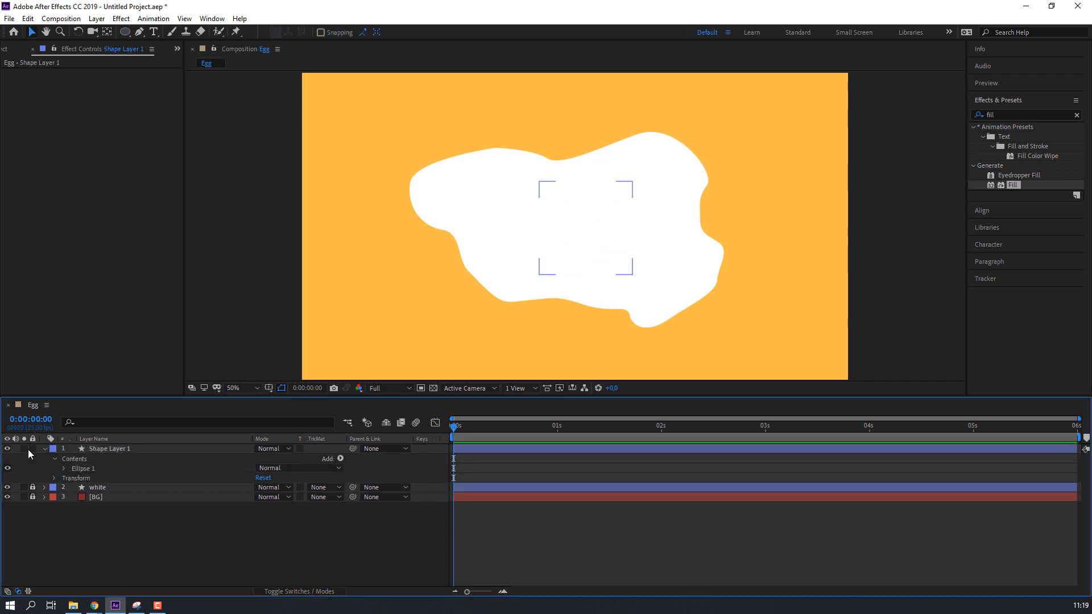
pyautogui.click(46, 448)
# - Rename the circle's shape layer as "back_yellow"
pyautogui.click(132, 450)
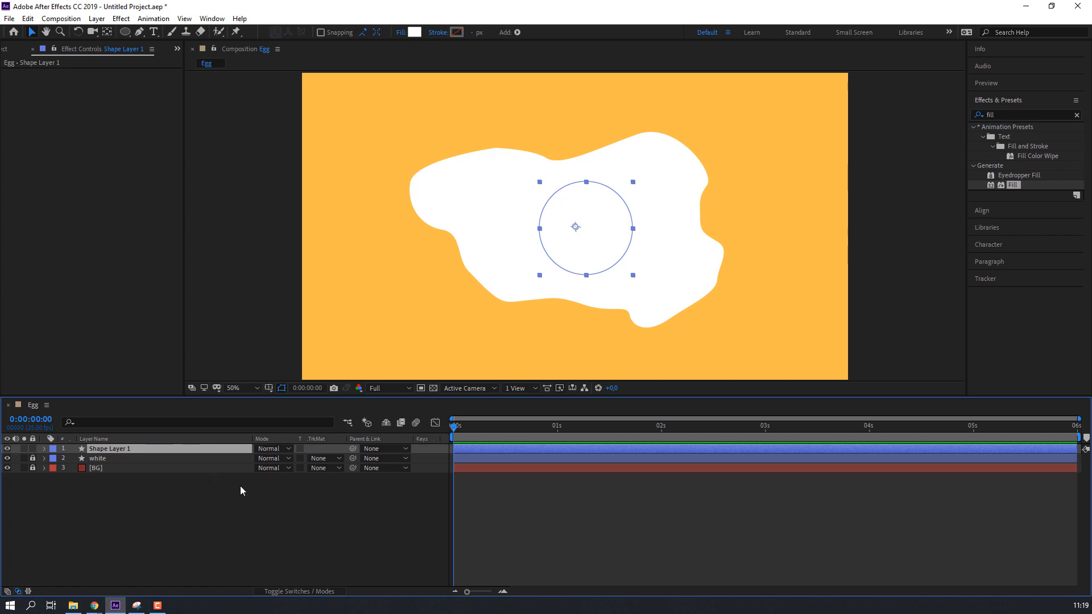
pyautogui.press('Return')
pyautogui.write('ba')
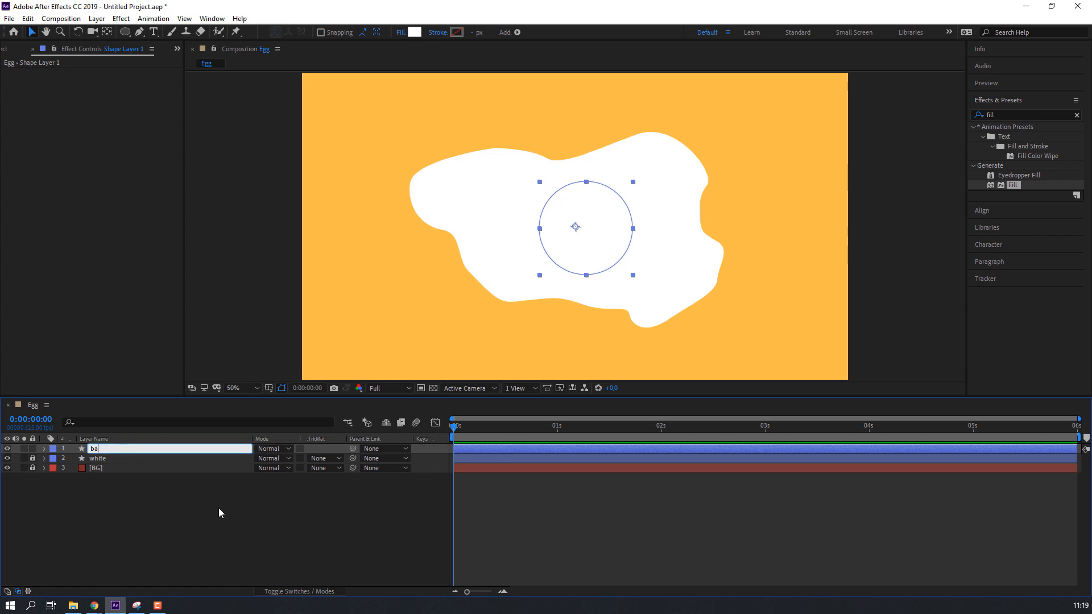
pyautogui.write('ck_yellow')
pyautogui.press('Return')
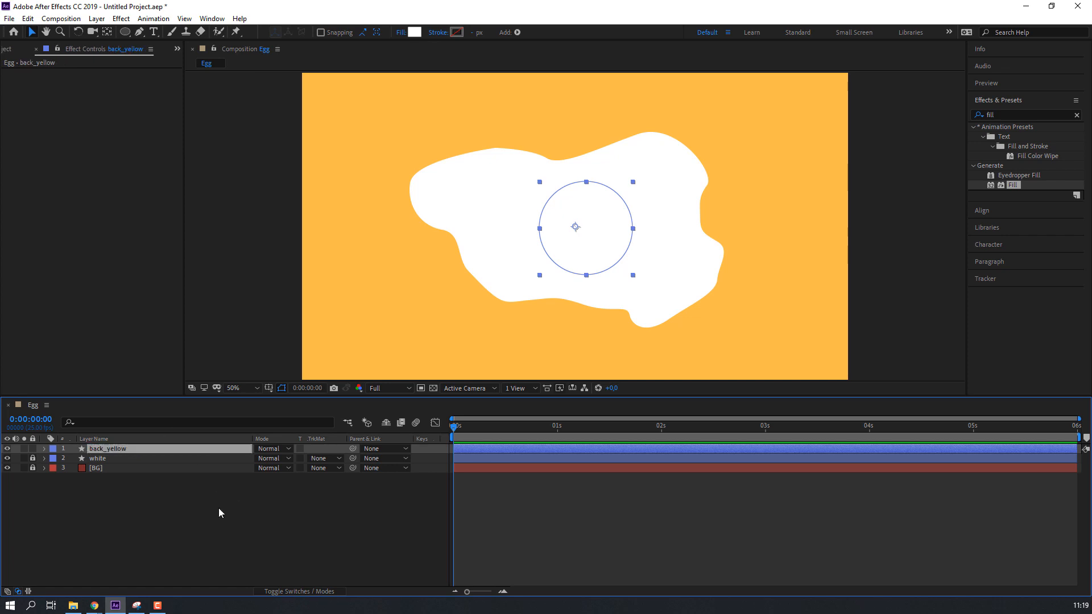
# - Set the back_yellow circle's fill colour to orange EB8F22
pyautogui.click(409, 33)
pyautogui.click(465, 439)
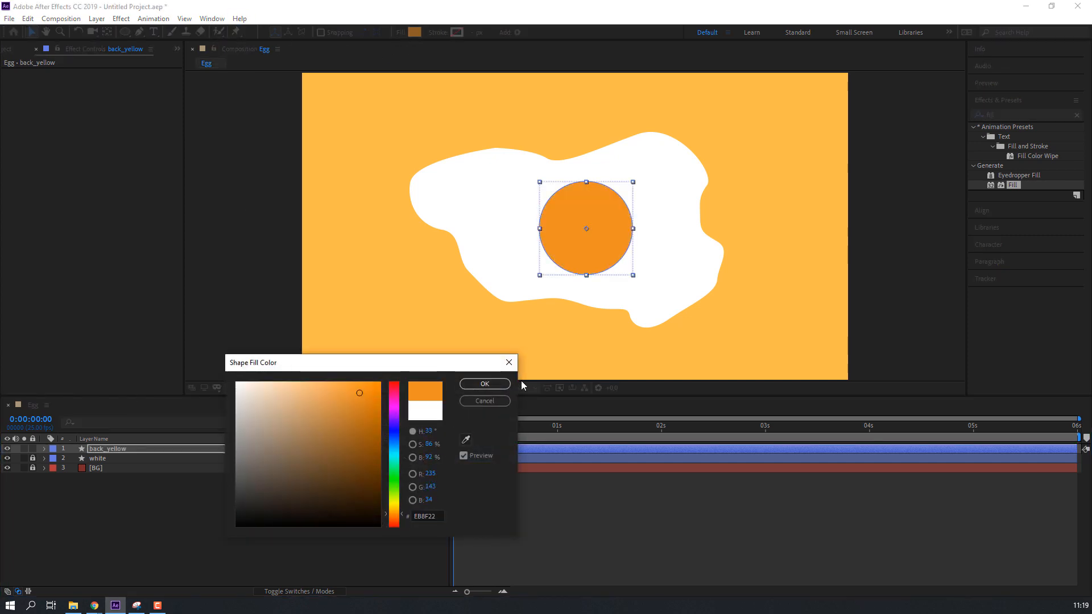
pyautogui.click(485, 384)
pyautogui.click(270, 530)
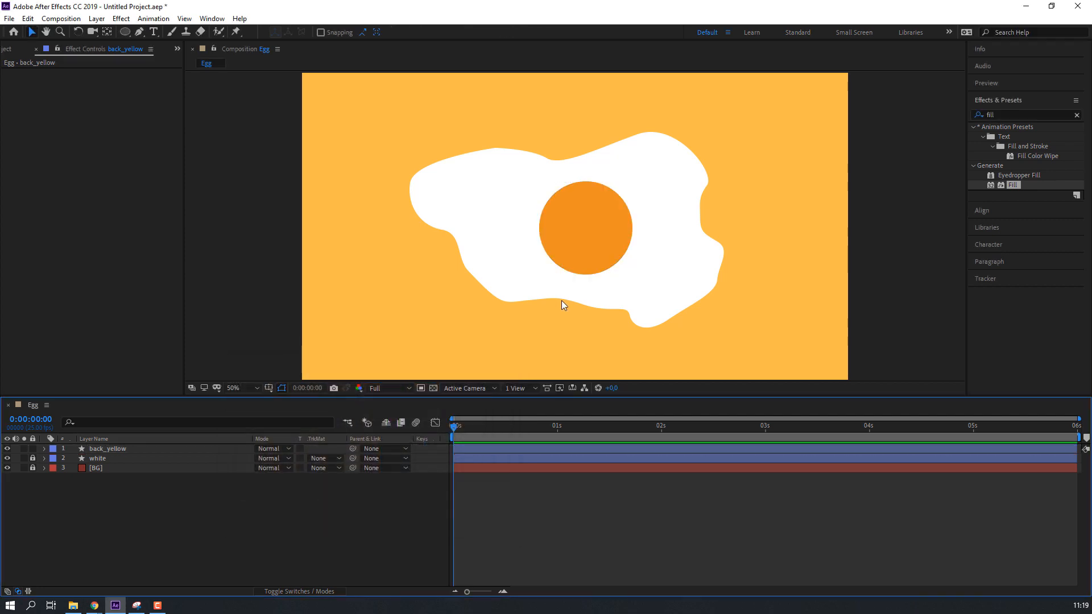
# - Nudge the yolk circle slightly left and centre its anchor point within the circle
pyautogui.click(600, 211)
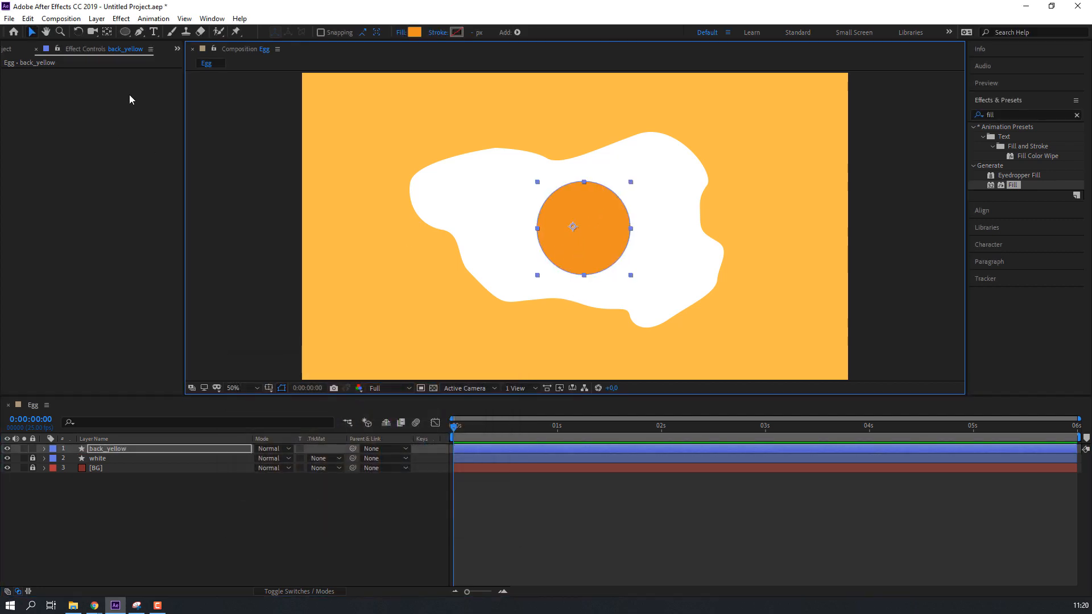
pyautogui.click(110, 33)
pyautogui.click(128, 478)
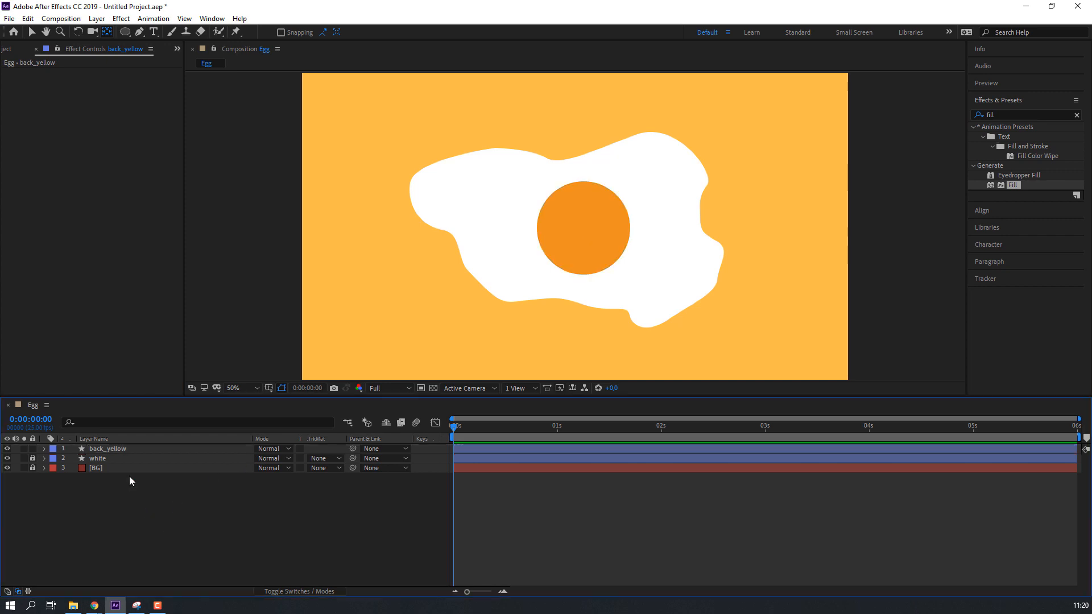
# - Duplicate the back_yellow layer twice
pyautogui.click(117, 450)
pyautogui.press('v')
pyautogui.click(29, 19)
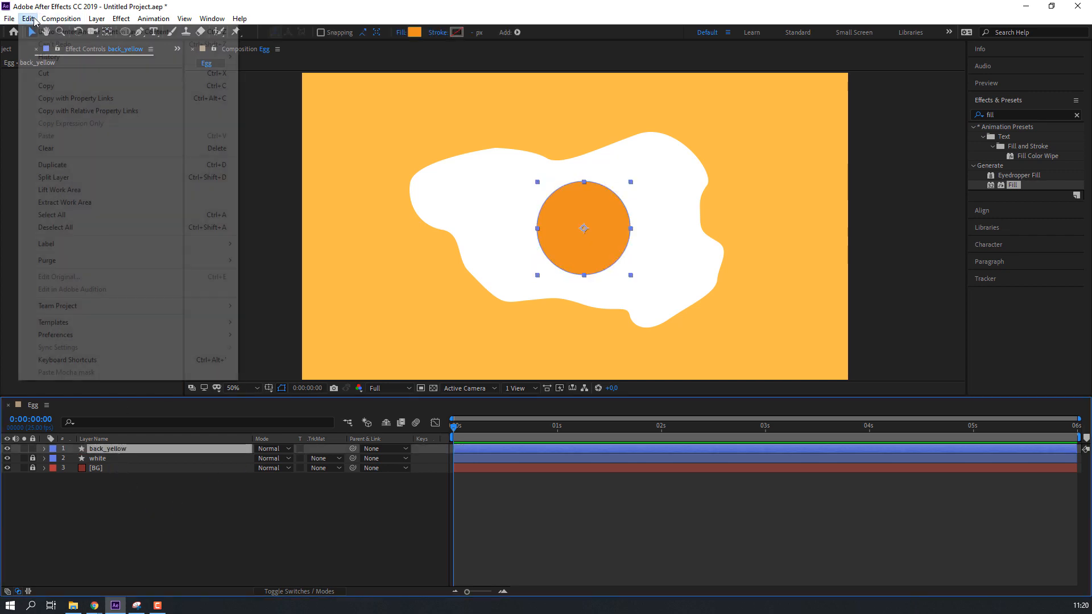
pyautogui.click(65, 165)
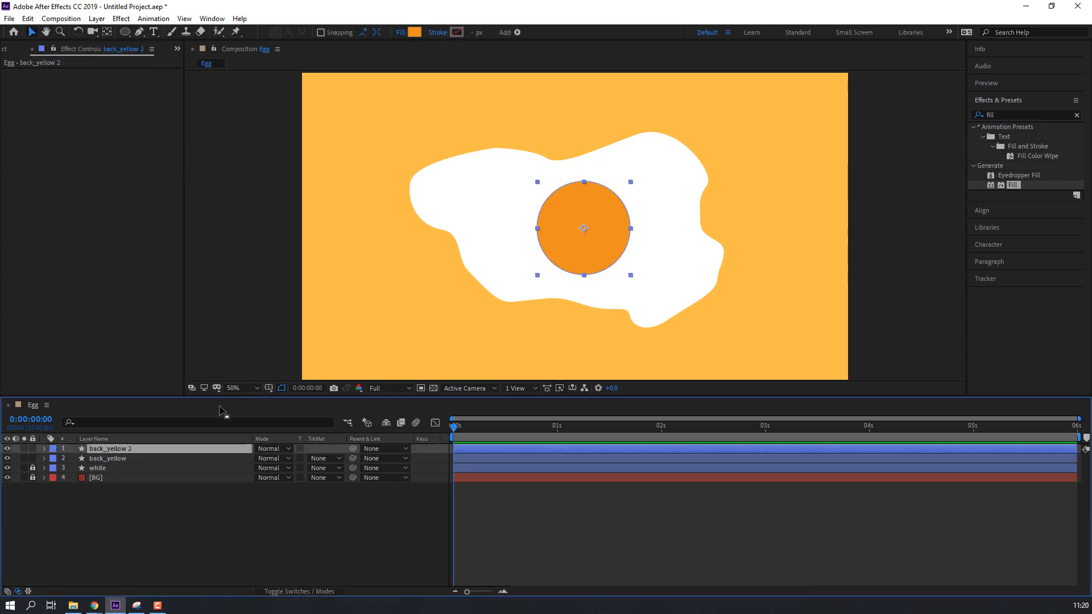
pyautogui.click(28, 19)
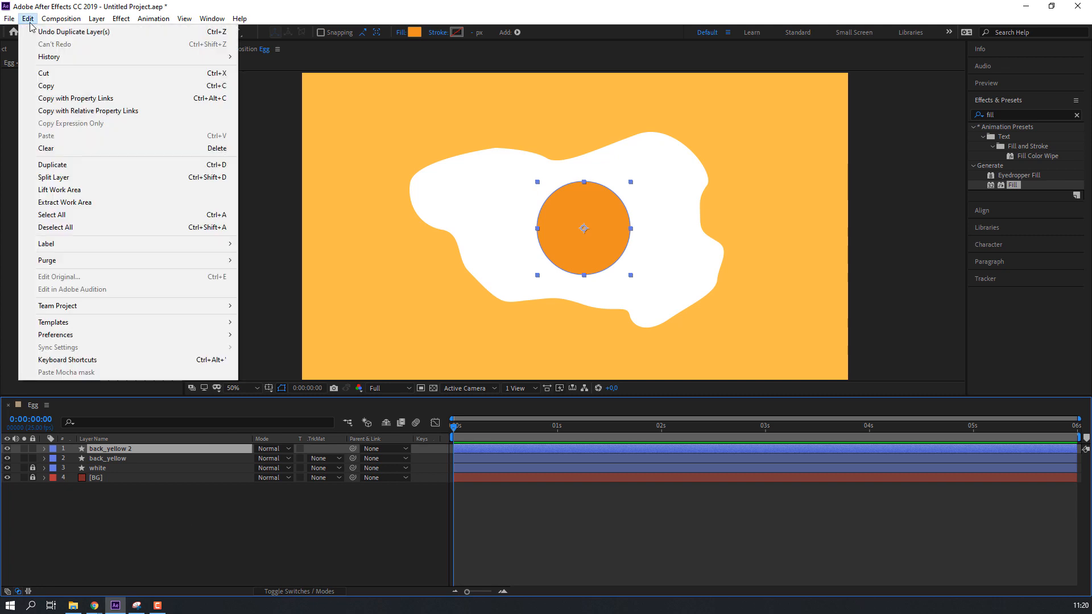
pyautogui.click(51, 164)
# - Rename the topmost copy as "main_yellow" and place it between back_yellow 2 and back_yellow
pyautogui.press('Return')
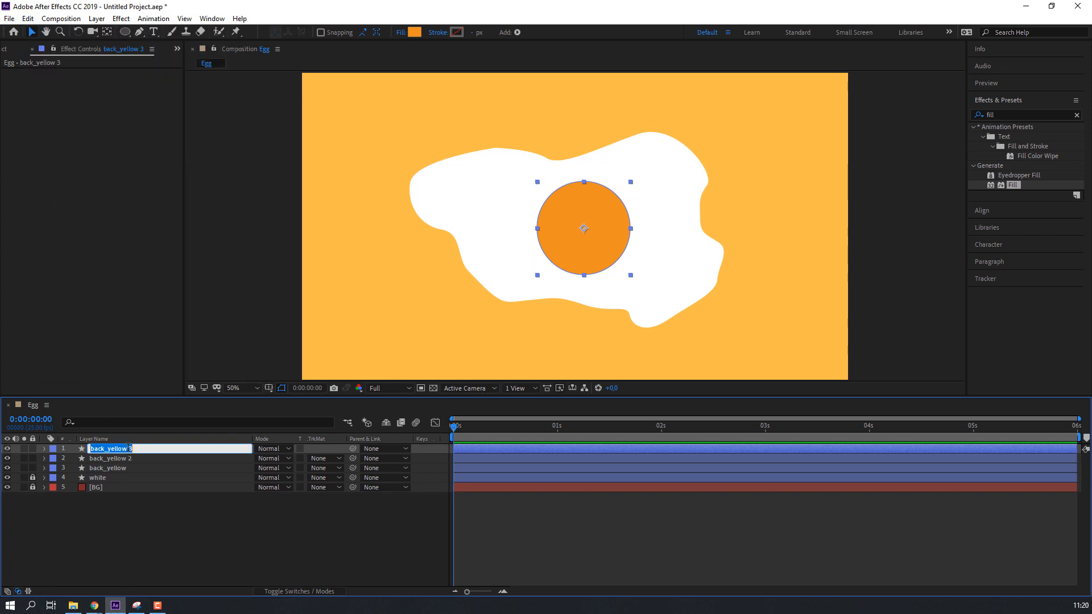
pyautogui.write('main_yellow')
pyautogui.press('Return')
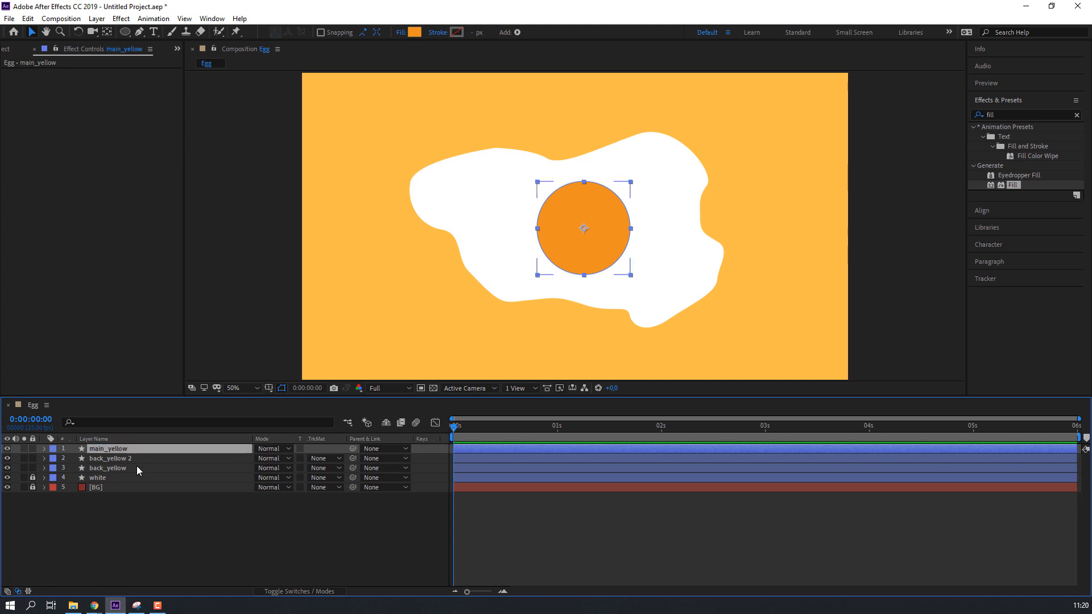
pyautogui.moveTo(124, 450); pyautogui.dragTo(118, 466)
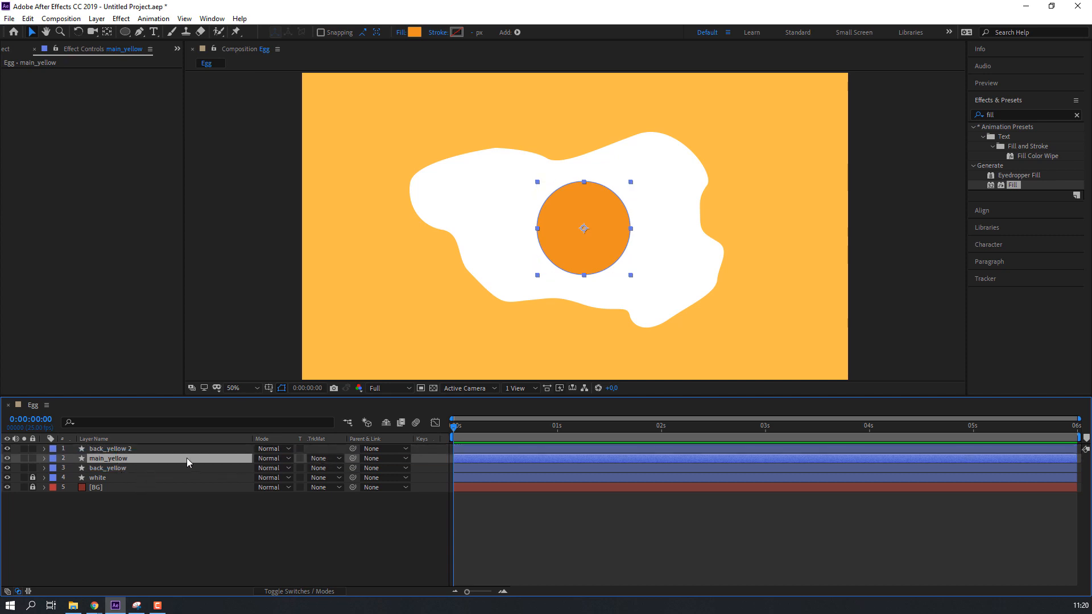
# - Change the main_yellow circle's fill to a lighter yellow-orange
pyautogui.click(408, 34)
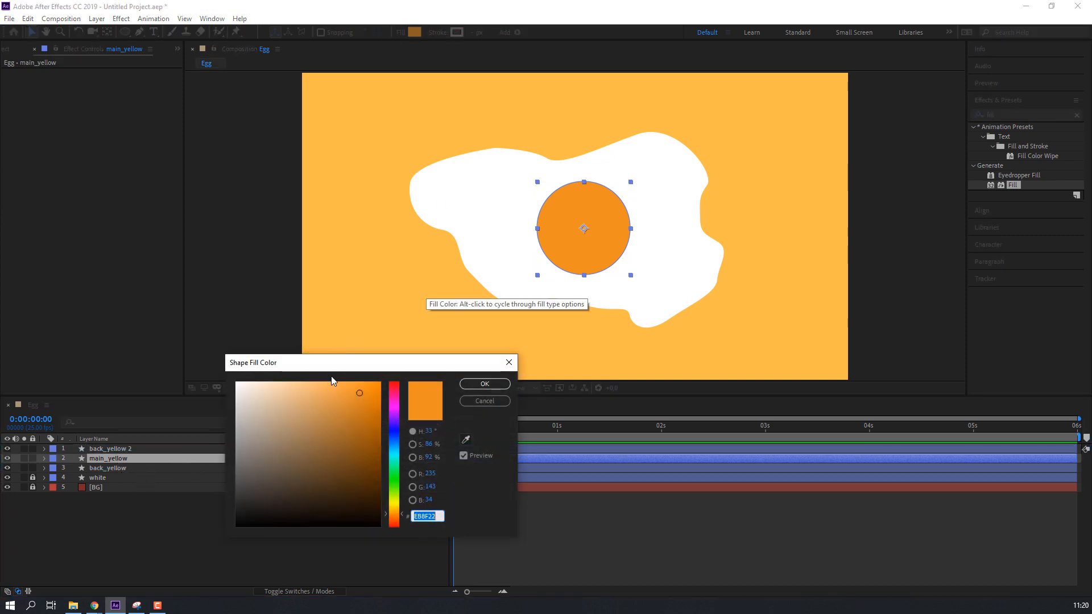
pyautogui.moveTo(357, 390); pyautogui.dragTo(354, 391)
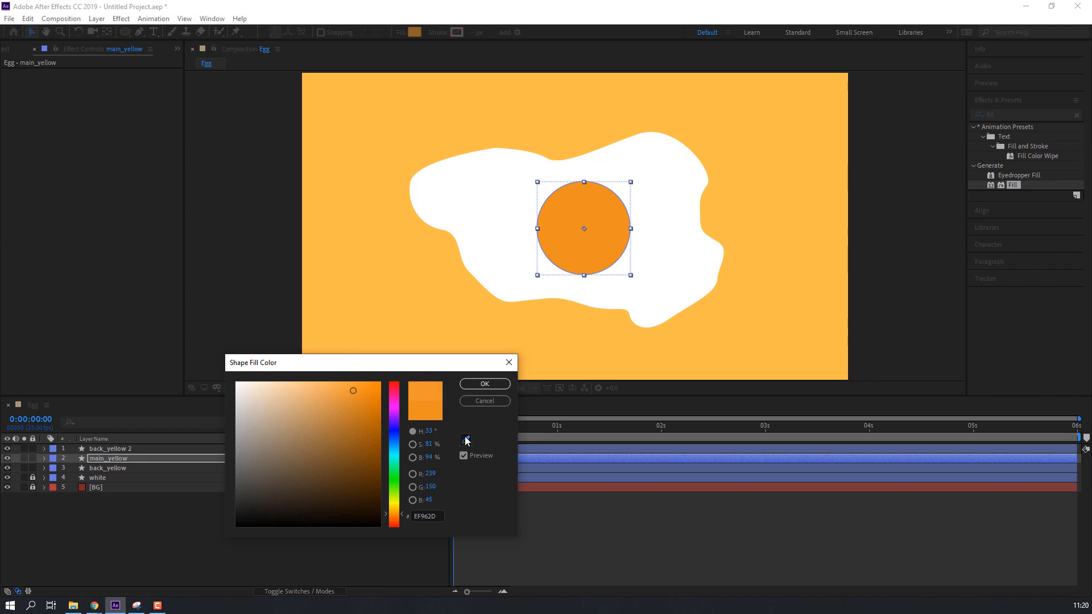
pyautogui.click(465, 440)
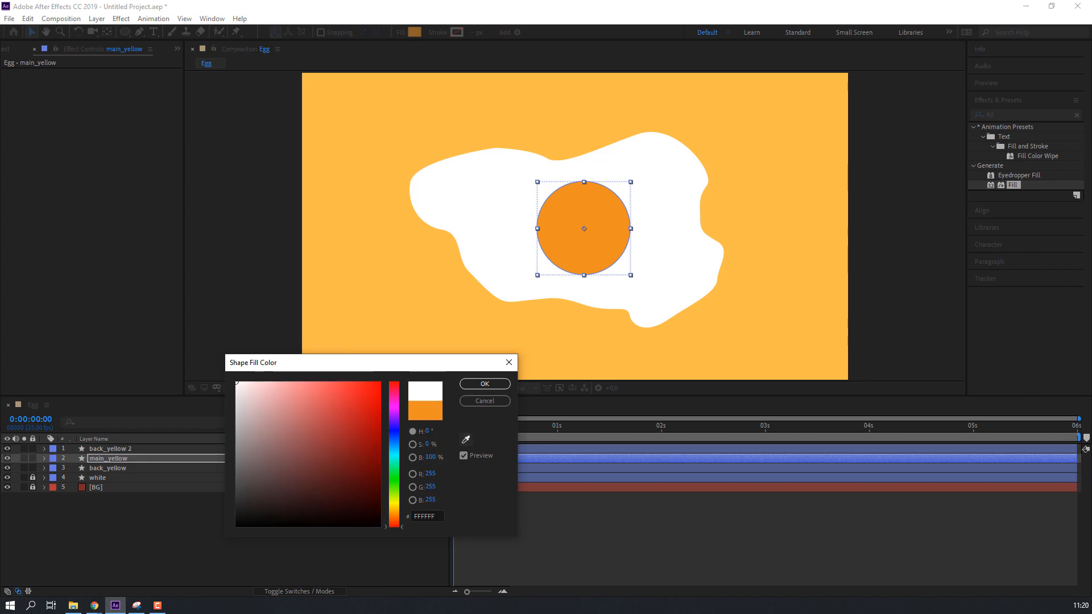
pyautogui.click(483, 382)
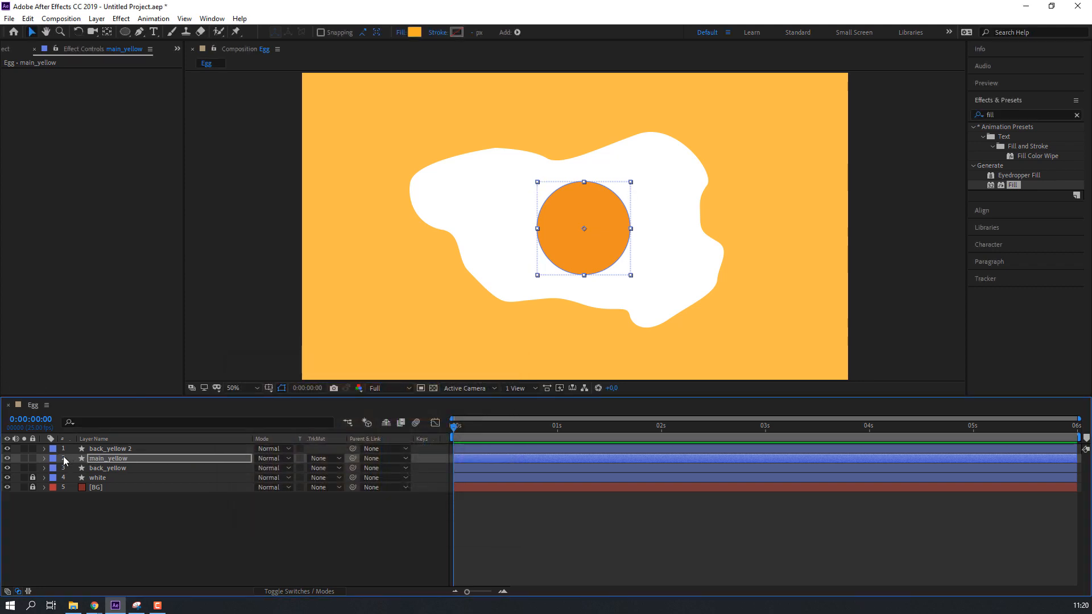
# - Solo the main_yellow layer to check its new fill colour on its own
pyautogui.click(29, 459)
pyautogui.click(29, 459)
pyautogui.click(26, 459)
pyautogui.click(25, 459)
pyautogui.click(25, 458)
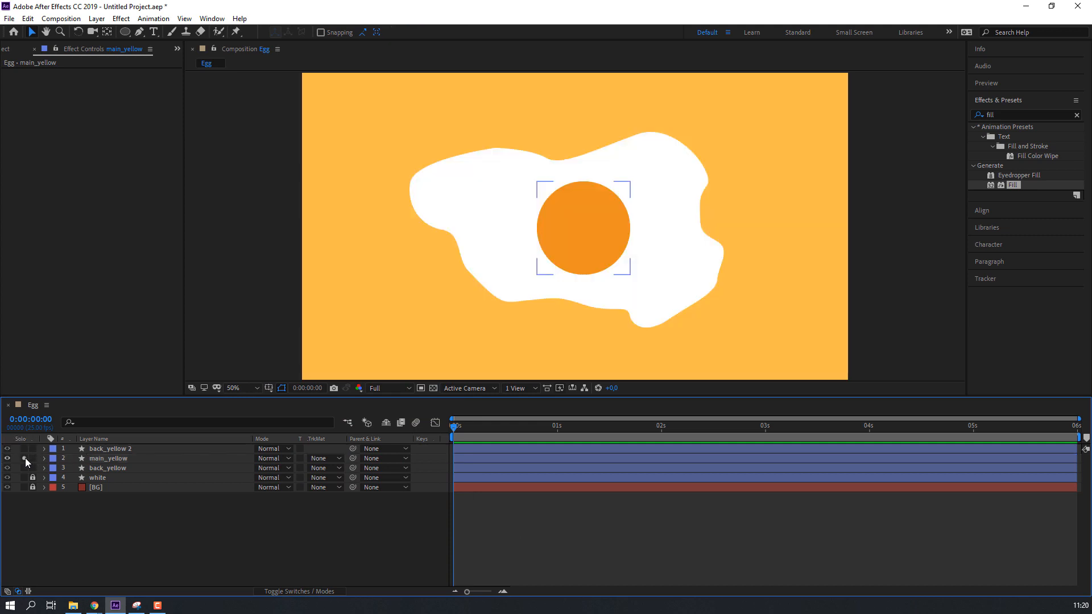
# - Turn off solo for main_yellow and set its track matte to Alpha Matte "back_yellow 2"
pyautogui.click(25, 458)
pyautogui.click(119, 458)
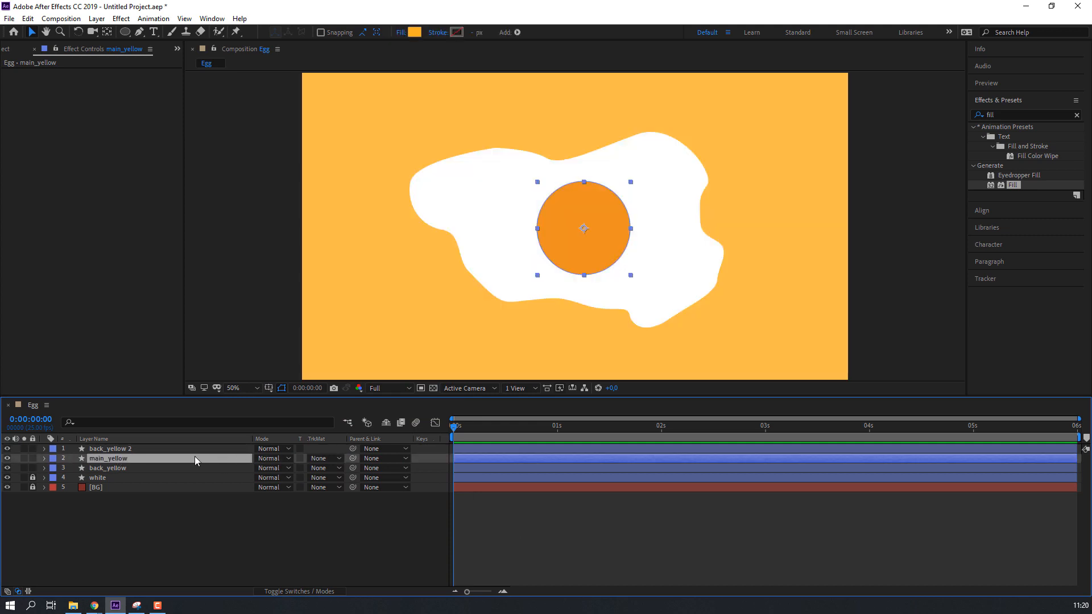
pyautogui.click(325, 459)
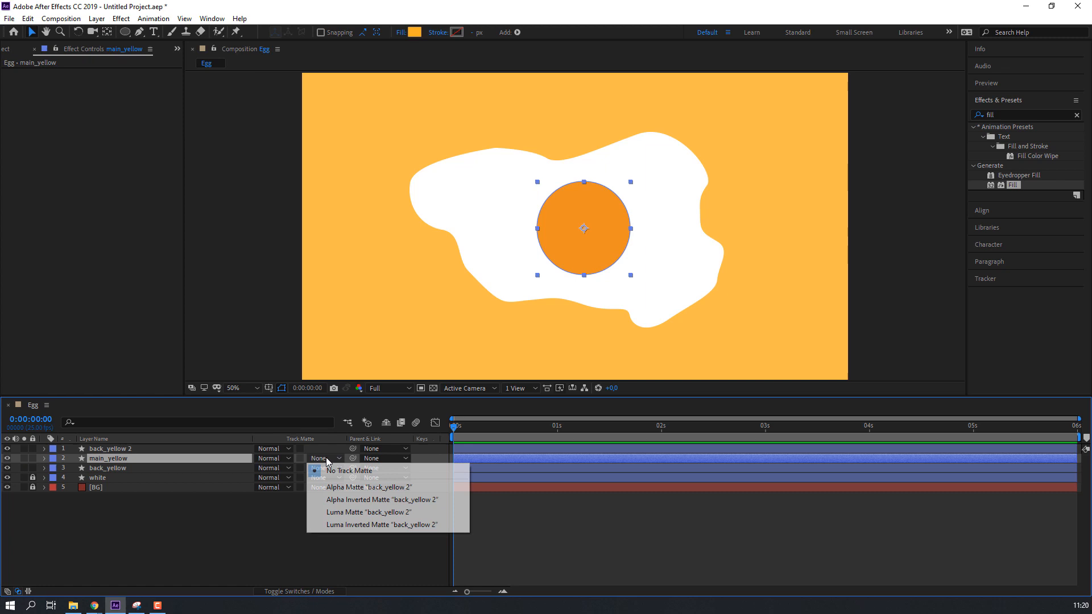
pyautogui.click(344, 487)
# - Shift the main_yellow circle up and to the left so a darker crescent shows along the yolk's lower-right edge
pyautogui.press('.')
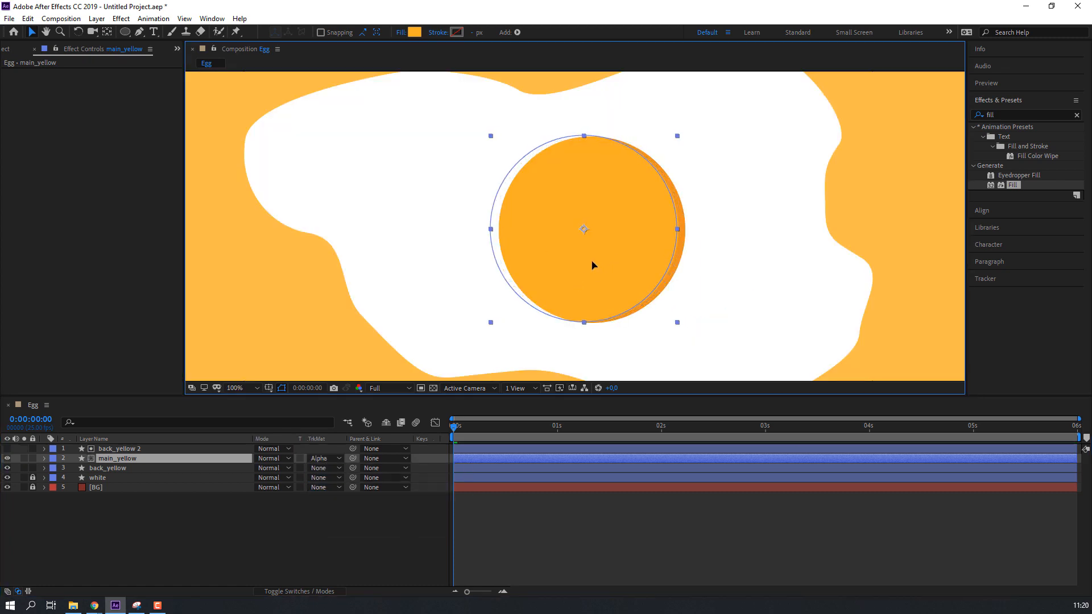
pyautogui.moveTo(592, 265); pyautogui.dragTo(593, 261)
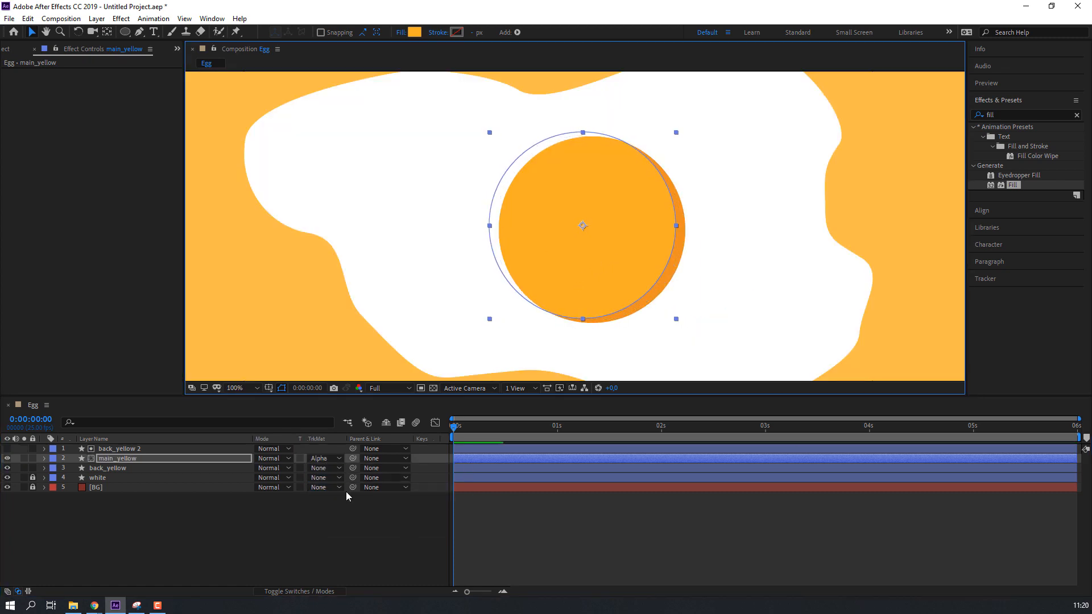
pyautogui.click(346, 497)
pyautogui.scroll(-2, 391, 279)
pyautogui.scroll(1, 391, 279)
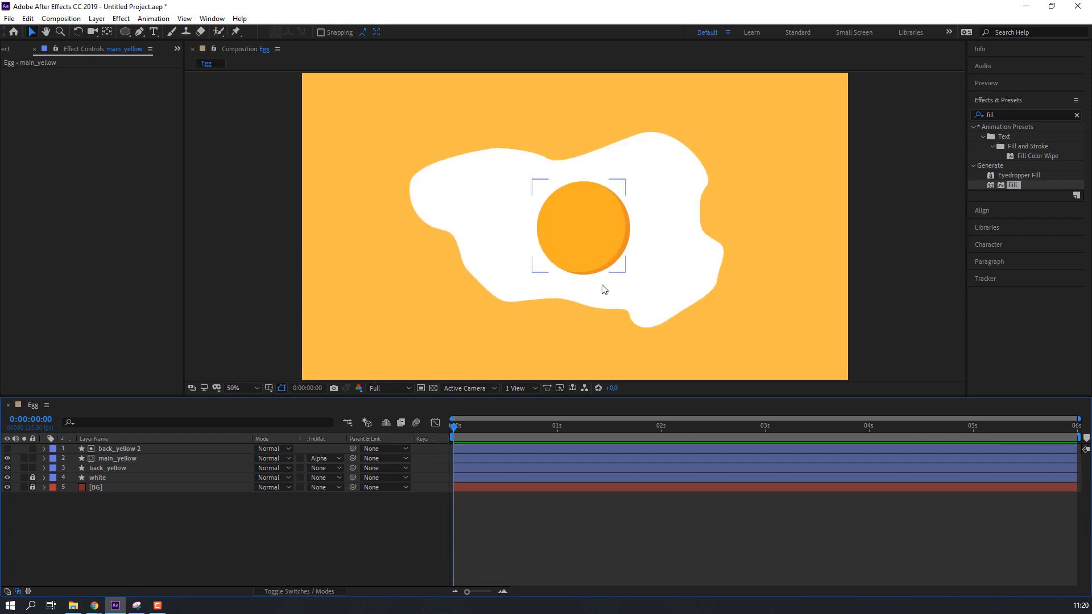
pyautogui.click(131, 458)
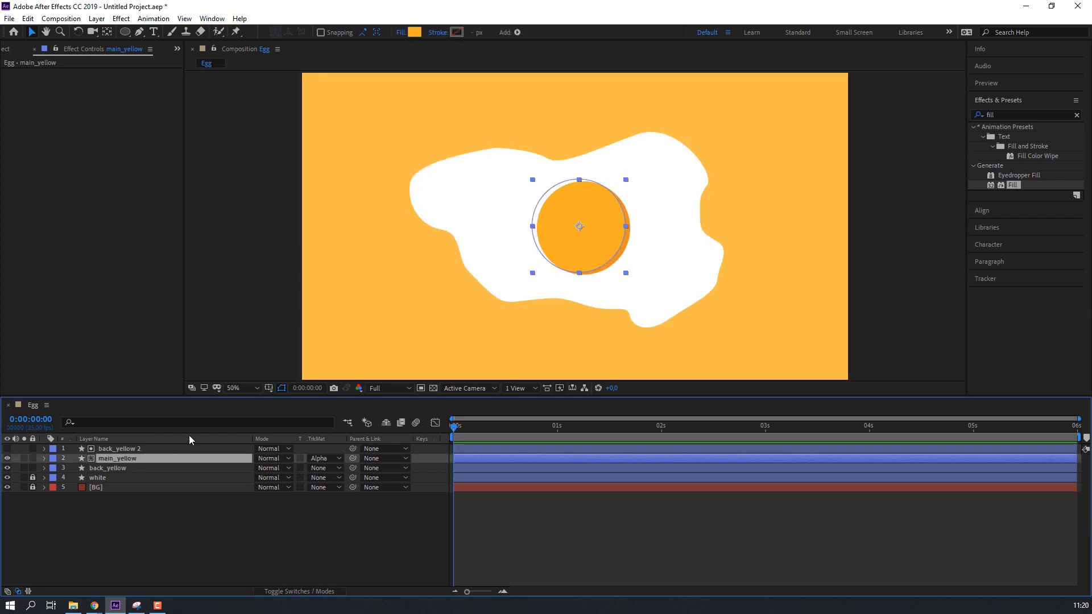
pyautogui.click(335, 521)
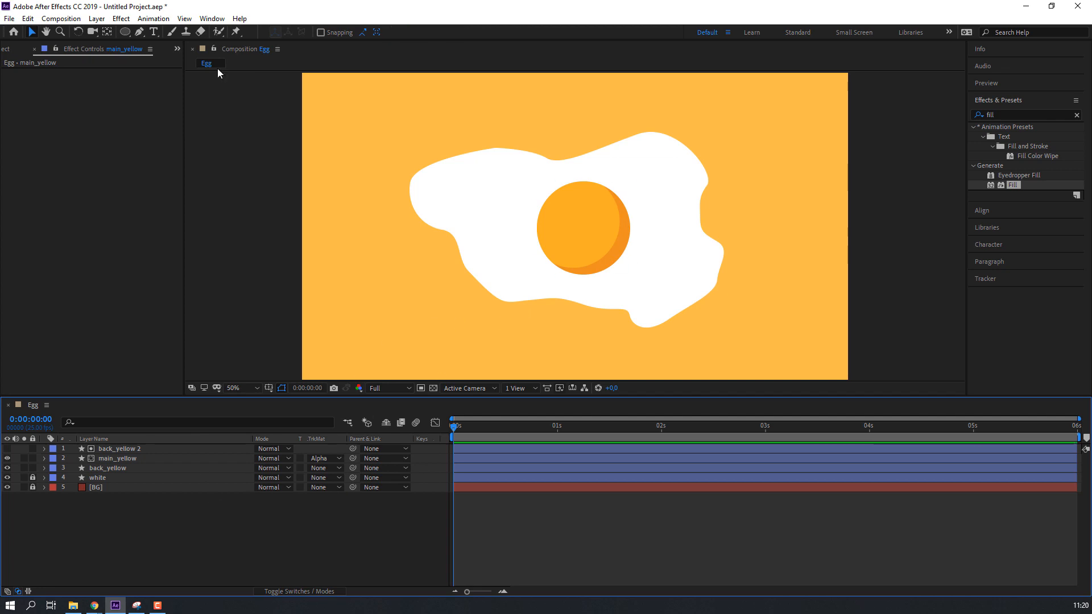
# - Draw a small circle on the background to the left of the egg and rename its layer "egg_white"
pyautogui.click(126, 32)
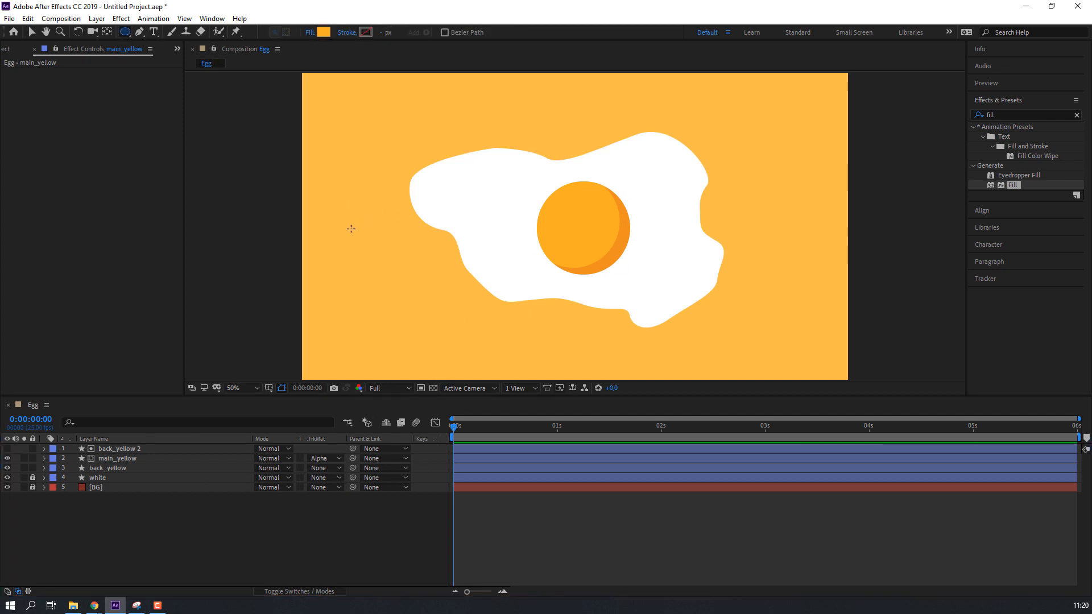
pyautogui.moveTo(332, 237); pyautogui.dragTo(357, 261)
pyautogui.press('v')
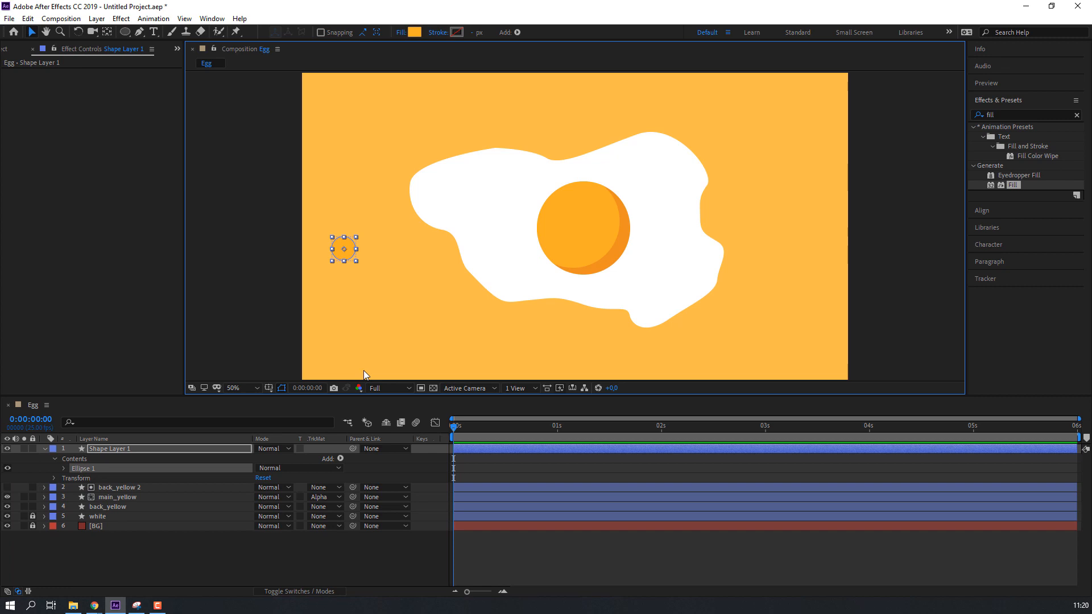
pyautogui.click(43, 449)
pyautogui.press('Return')
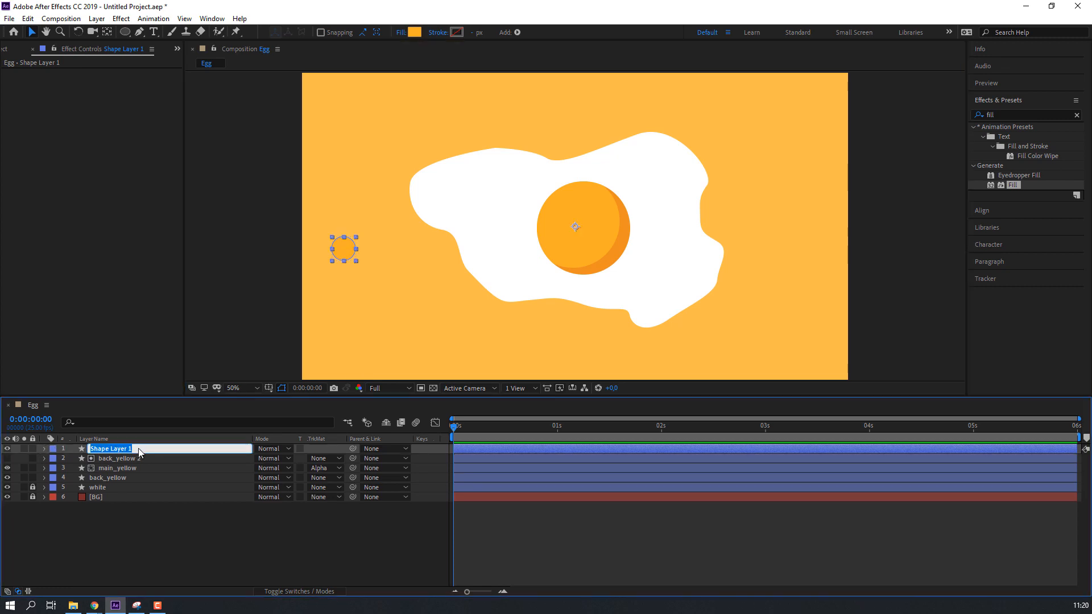
pyautogui.write('egg_white')
pyautogui.press('Return')
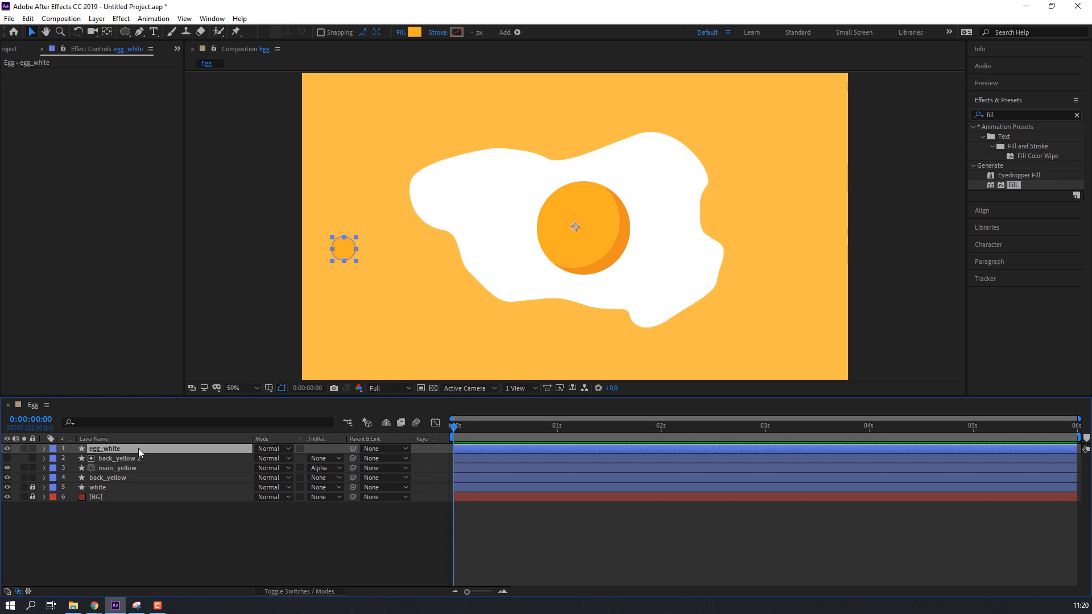
# - Set the small circle's fill to white (FFFFFF), sampled from the egg white
pyautogui.click(413, 33)
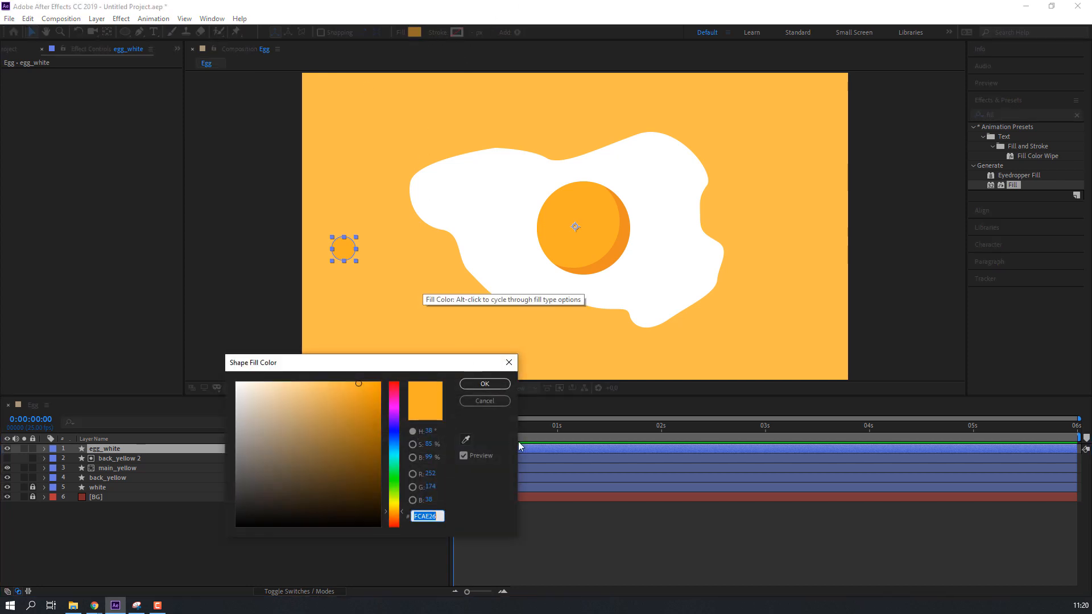
pyautogui.click(465, 440)
pyautogui.click(514, 244)
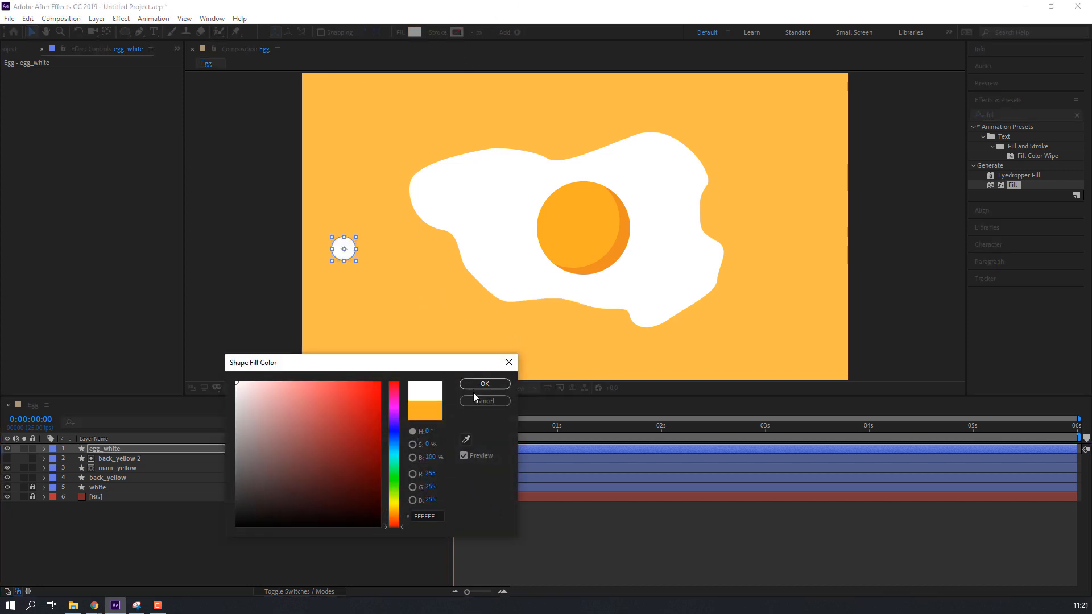
pyautogui.click(481, 385)
# - Move the small white circle onto the yolk and set the egg_white layer's scale to 50%
pyautogui.press('y')
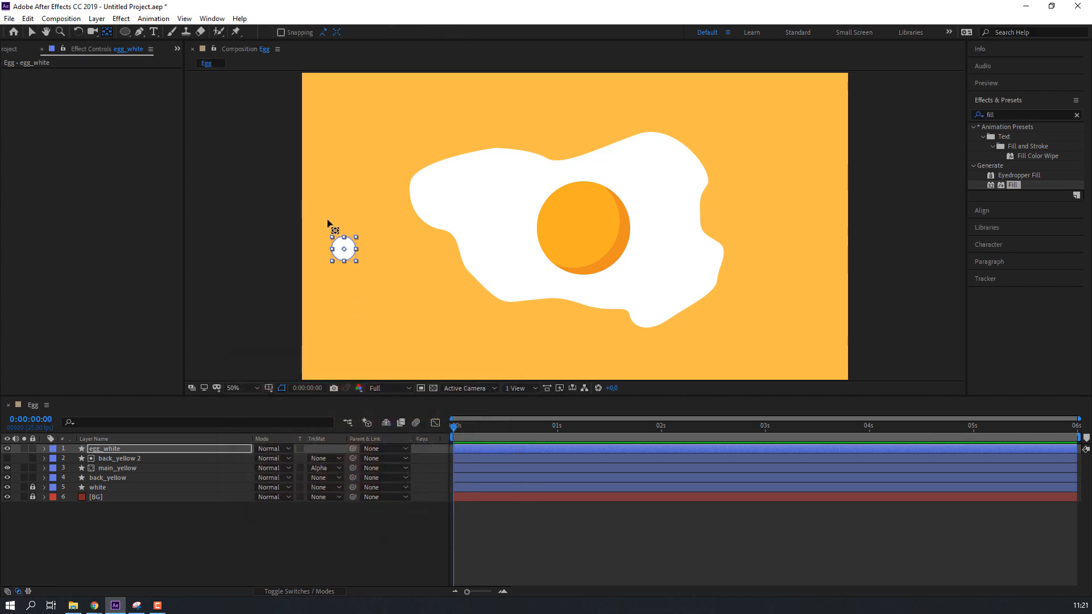
pyautogui.press('v')
pyautogui.moveTo(352, 245); pyautogui.dragTo(580, 216)
pyautogui.press('/')
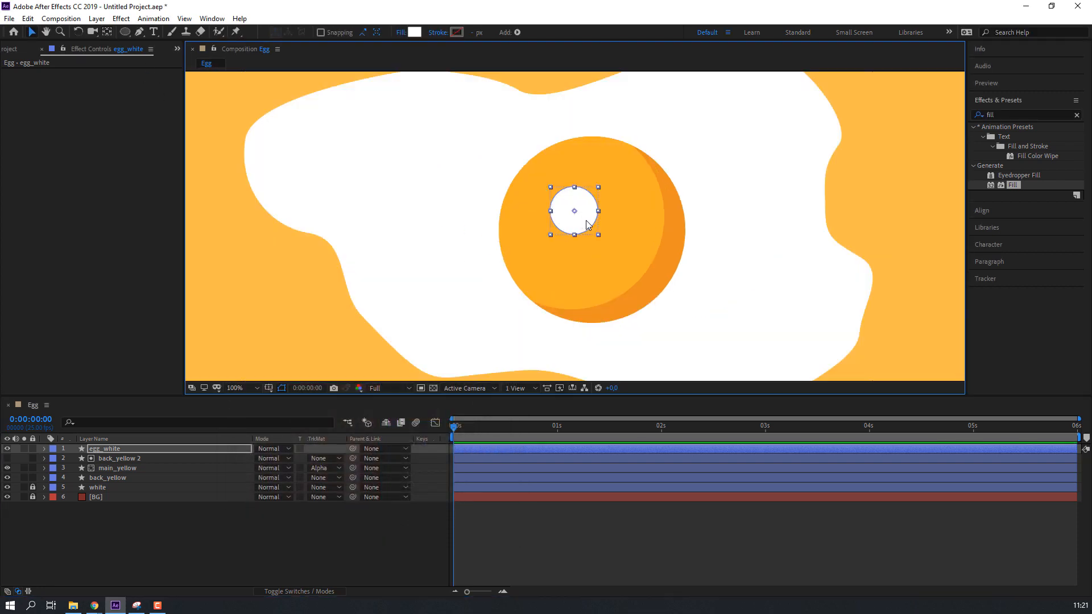
pyautogui.press('s')
pyautogui.click(270, 458)
pyautogui.write('50')
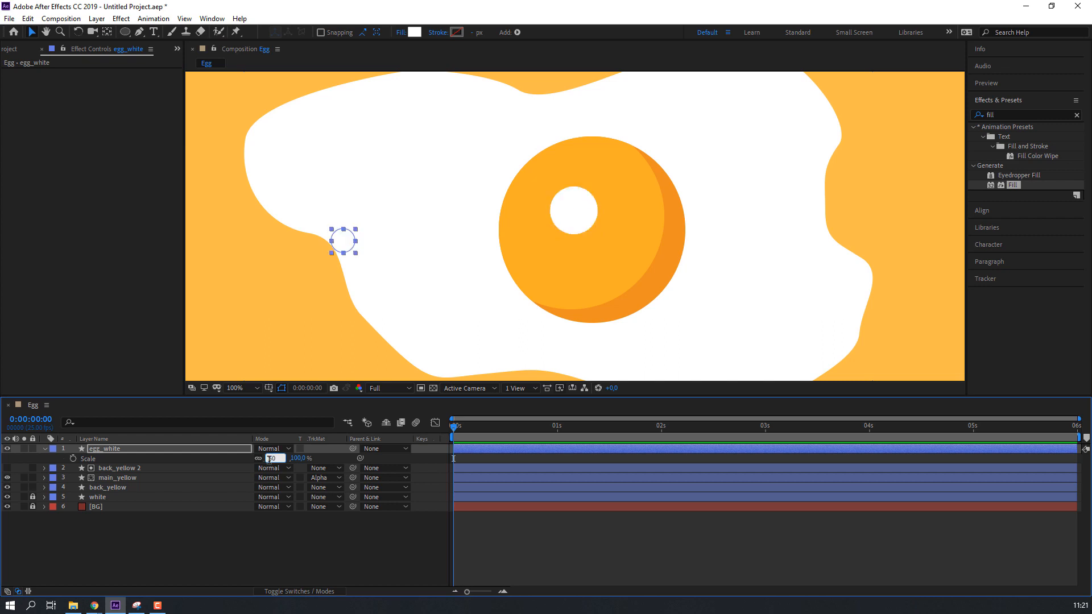
pyautogui.press('Return')
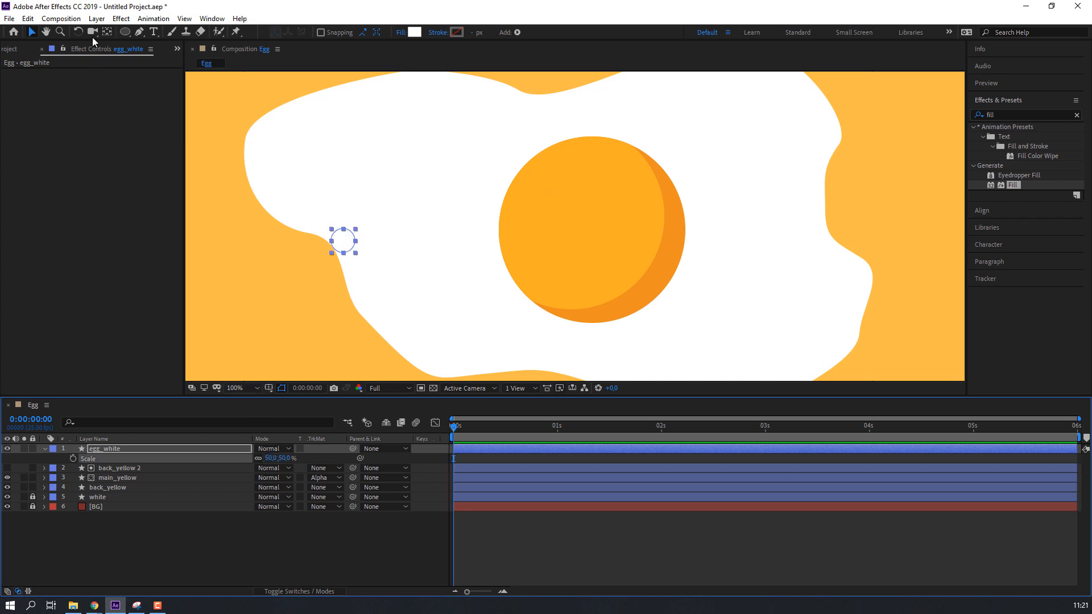
# - Move the white circle to the yolk's upper left and reshape it into a narrow upright ellipse, about 36% by 69% scale
pyautogui.click(351, 239)
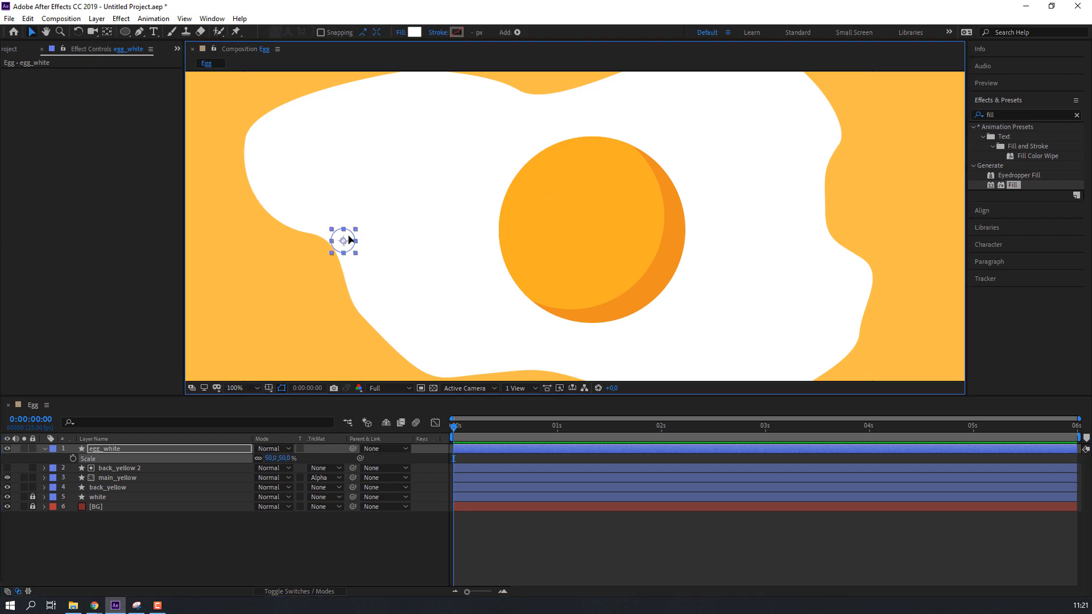
pyautogui.moveTo(351, 240); pyautogui.dragTo(542, 195)
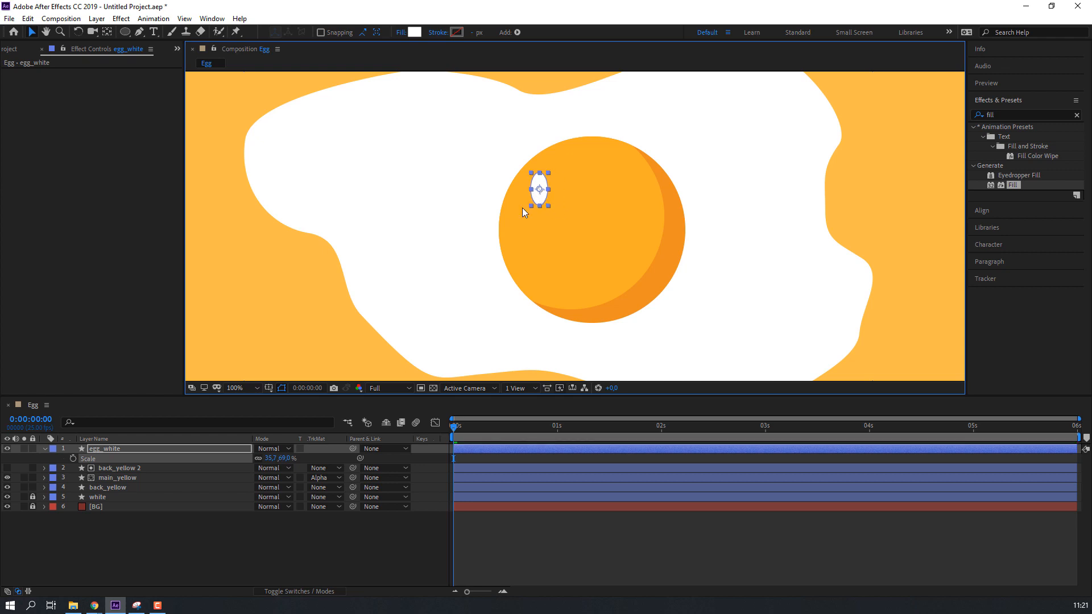
# - Rotate the egg_white highlight to 25° and collapse its layer properties
pyautogui.click(137, 449)
pyautogui.press('r')
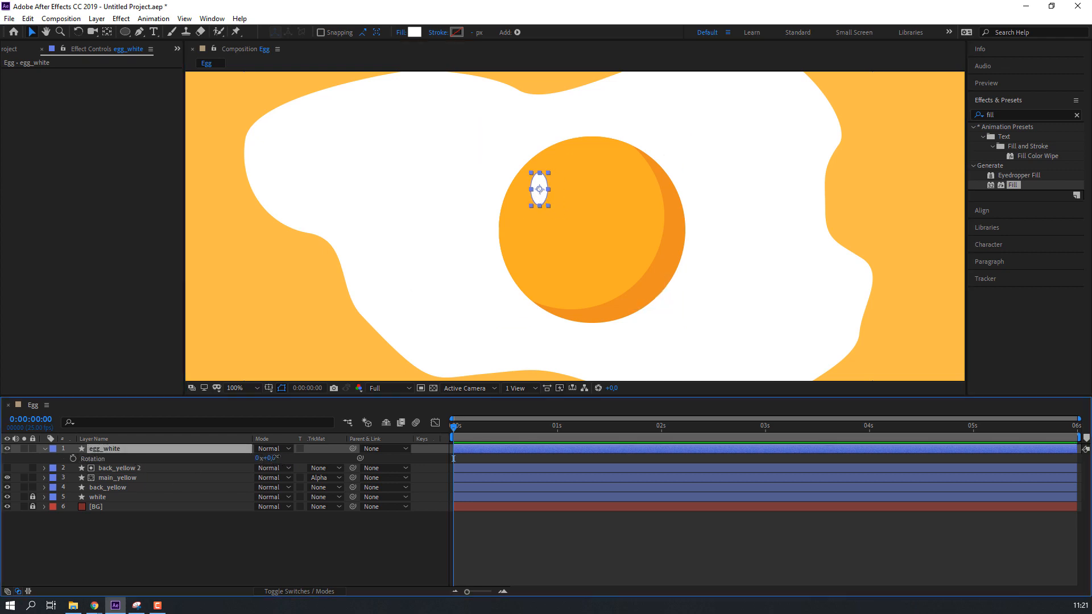
pyautogui.moveTo(276, 457); pyautogui.dragTo(286, 452)
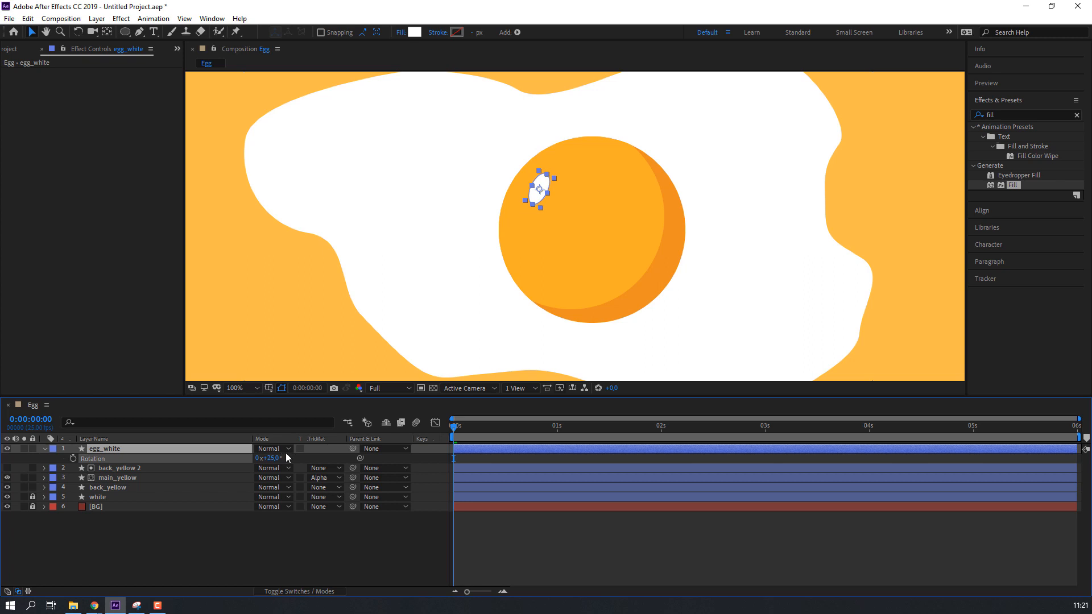
pyautogui.press('F2')
pyautogui.scroll(-2, 408, 277)
pyautogui.scroll(1, 408, 277)
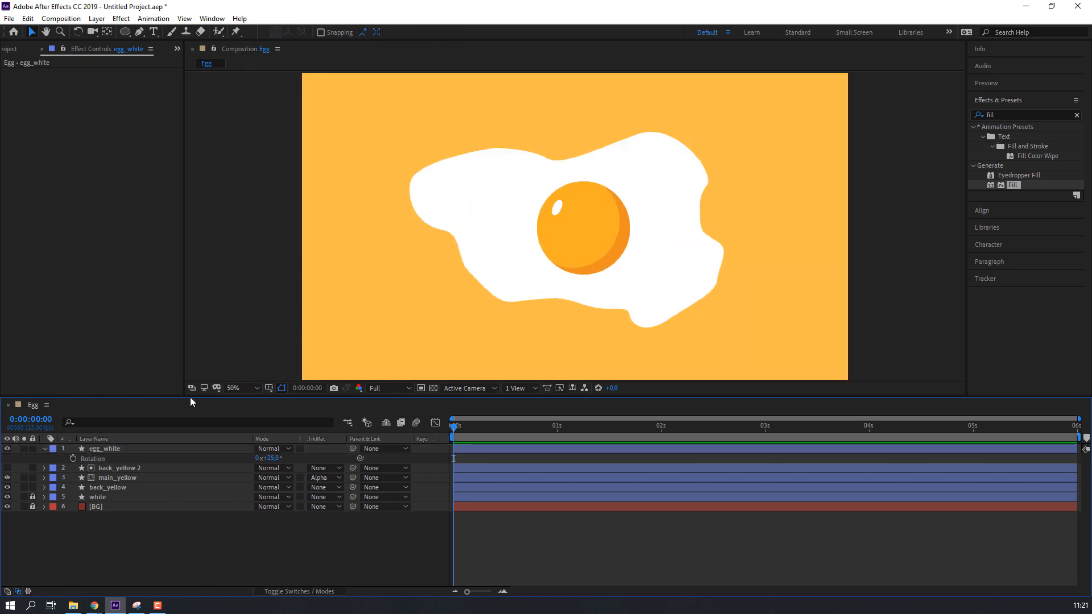
pyautogui.click(44, 449)
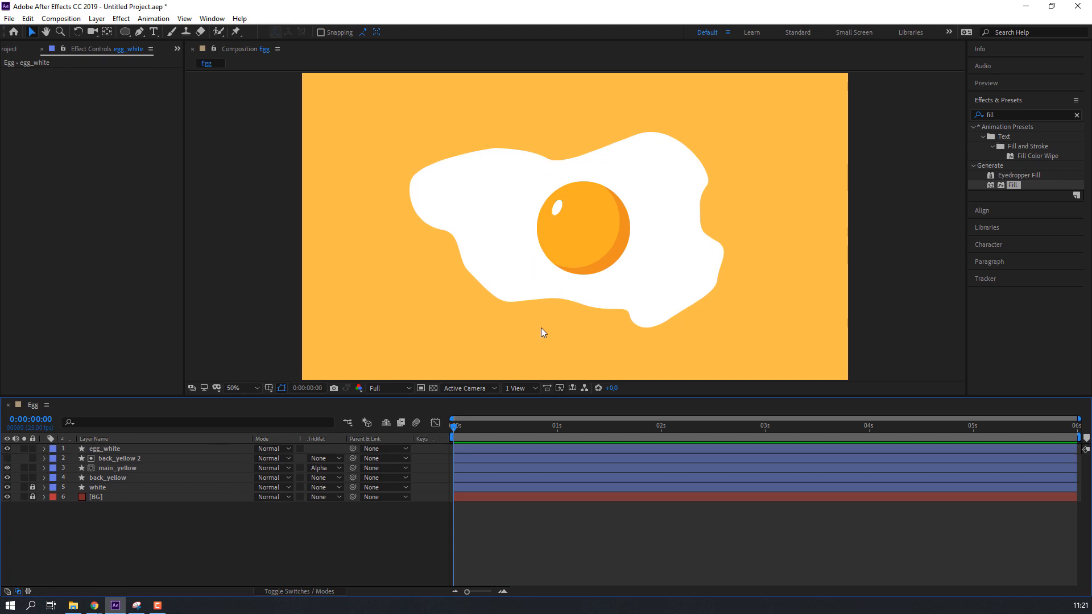
# - Unlock and duplicate the white layer, nudging the copy slightly down and to the right
pyautogui.click(32, 487)
pyautogui.click(137, 488)
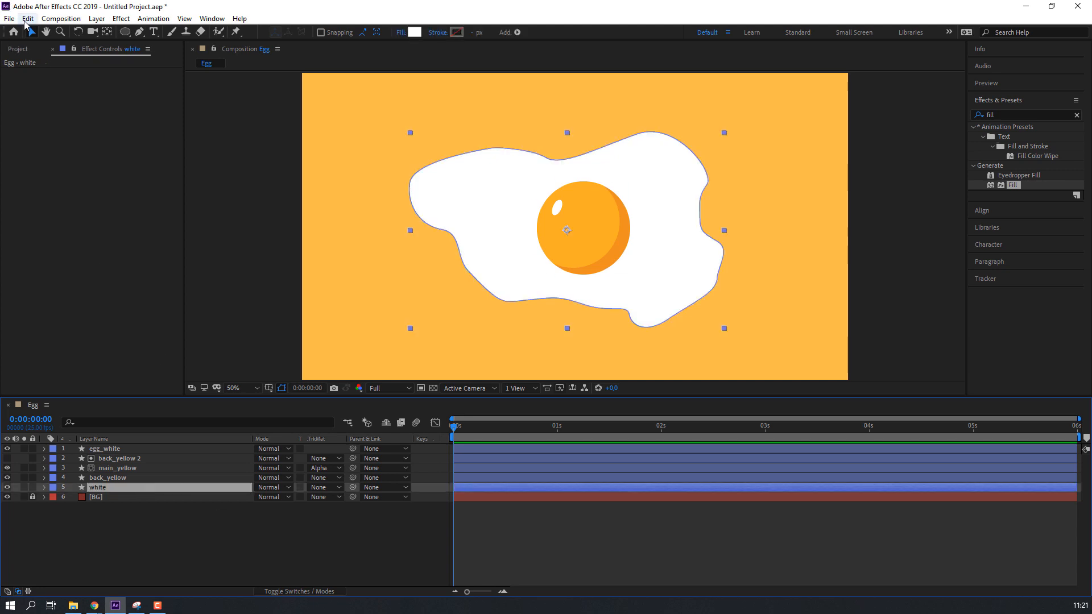
pyautogui.click(27, 18)
pyautogui.click(85, 165)
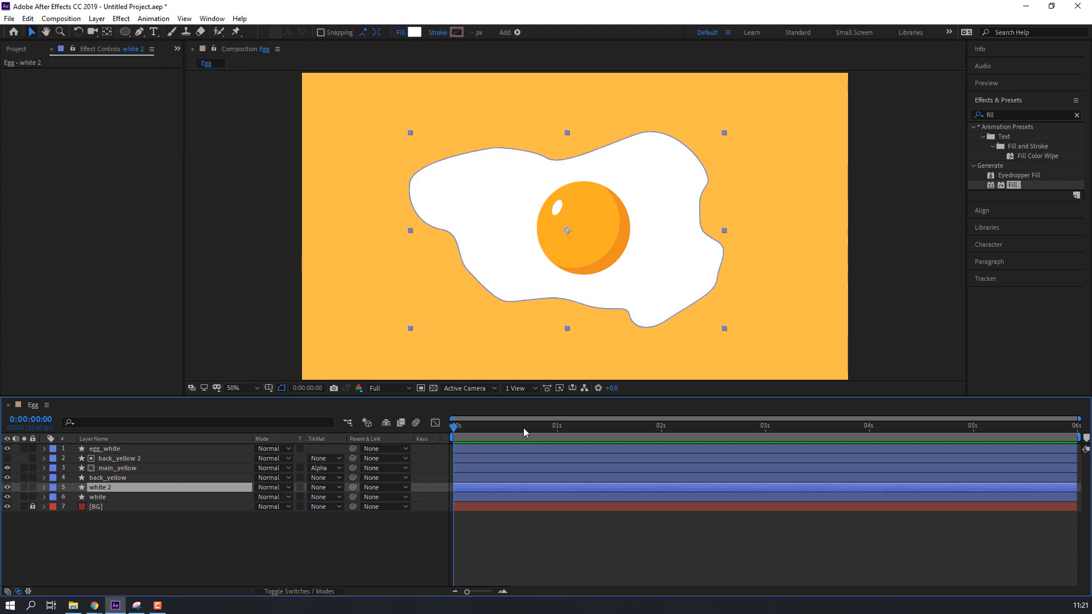
pyautogui.hotkey('shift', 'Down')
pyautogui.hotkey('shift', 'Right')
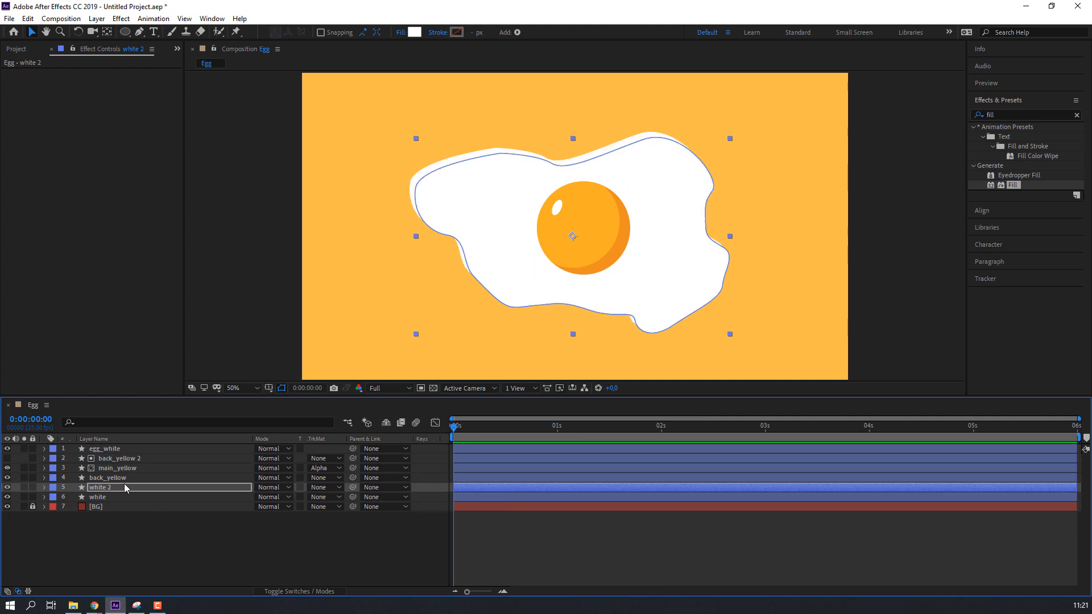
pyautogui.click(411, 33)
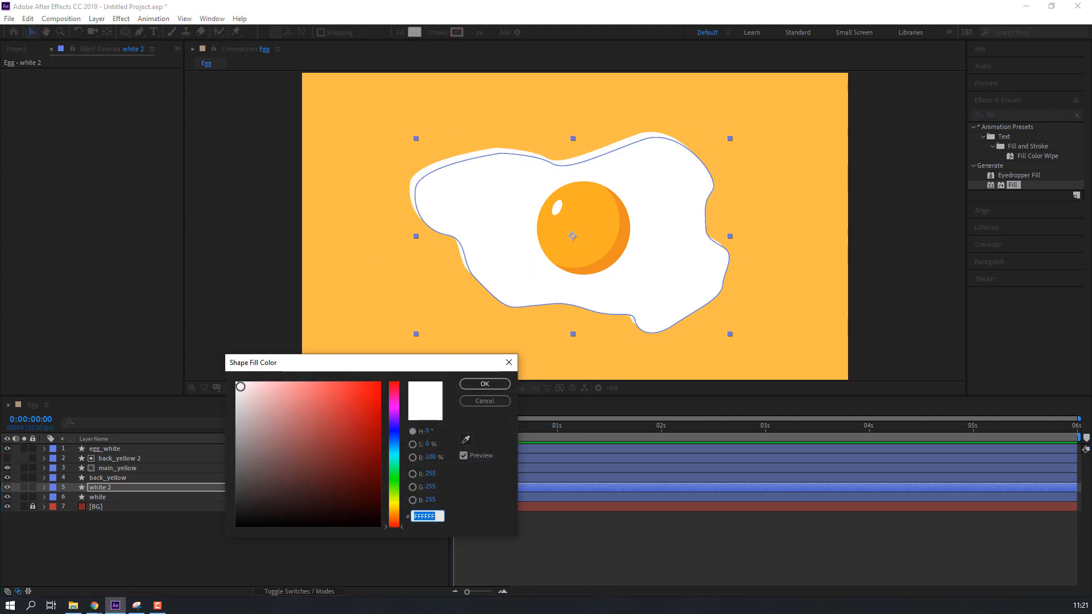
pyautogui.moveTo(240, 387); pyautogui.dragTo(231, 392)
pyautogui.click(483, 402)
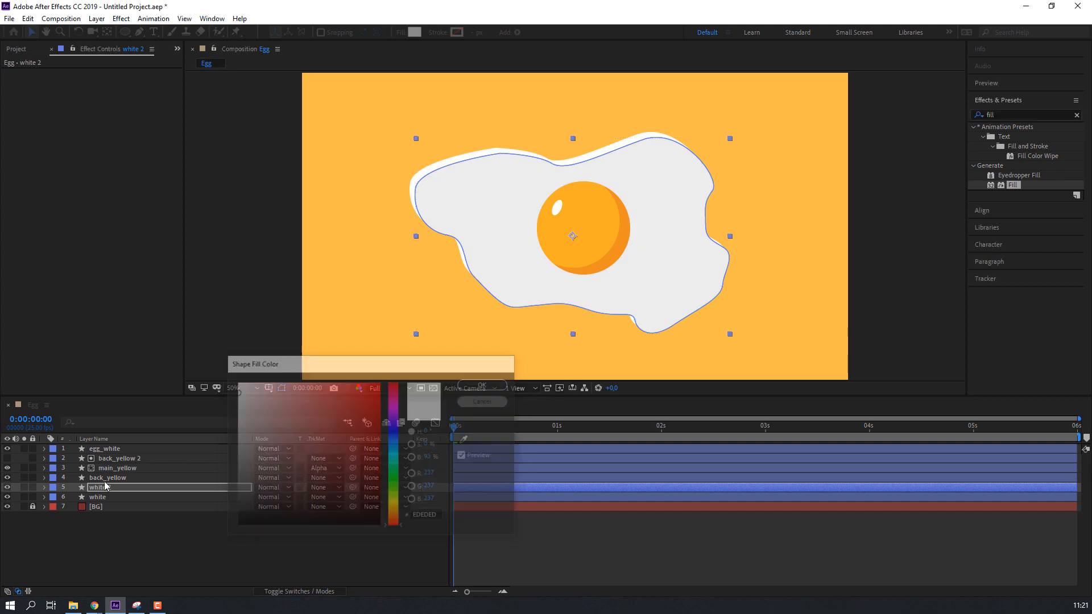
# - Set the fill of the original white layer to light grey E1E1E1
pyautogui.click(104, 500)
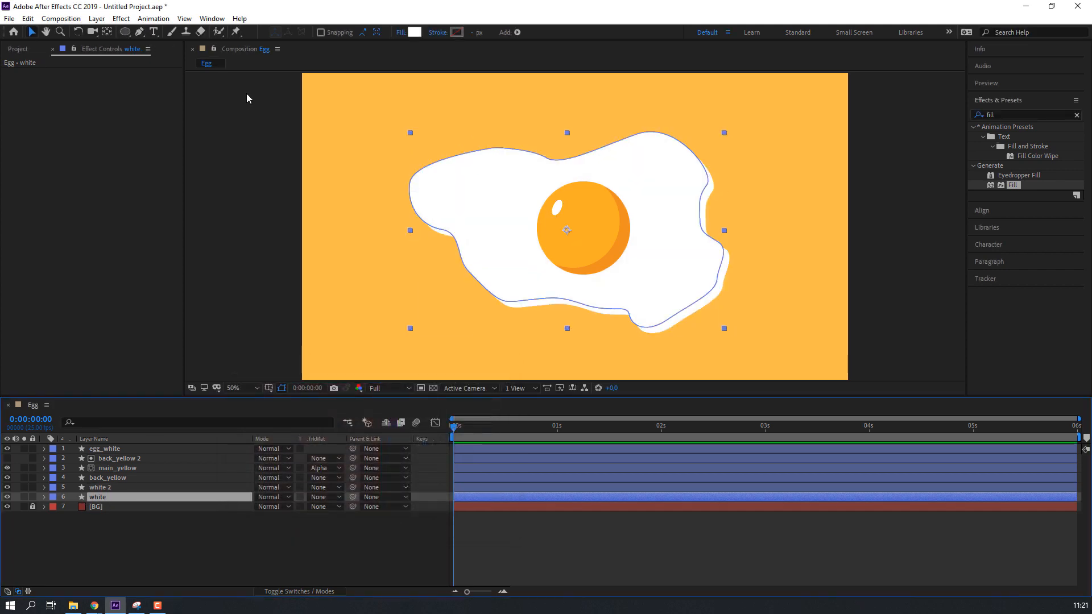
pyautogui.click(415, 33)
pyautogui.moveTo(240, 391)
pyautogui.mouseDown()
pyautogui.moveTo(227, 411)
pyautogui.moveTo(227, 396)
pyautogui.mouseUp()
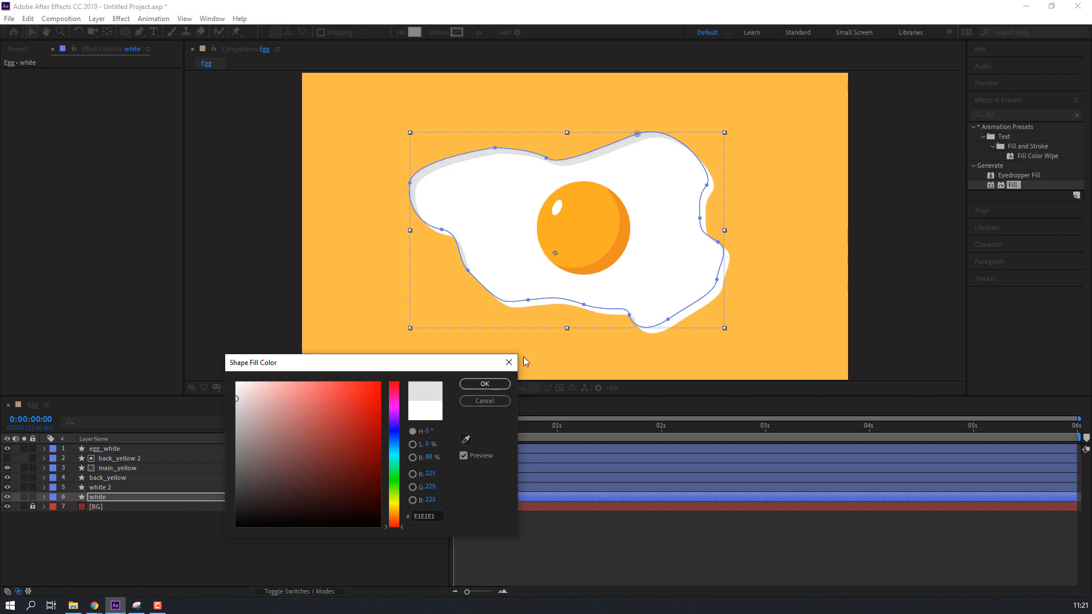
pyautogui.click(484, 384)
pyautogui.click(224, 535)
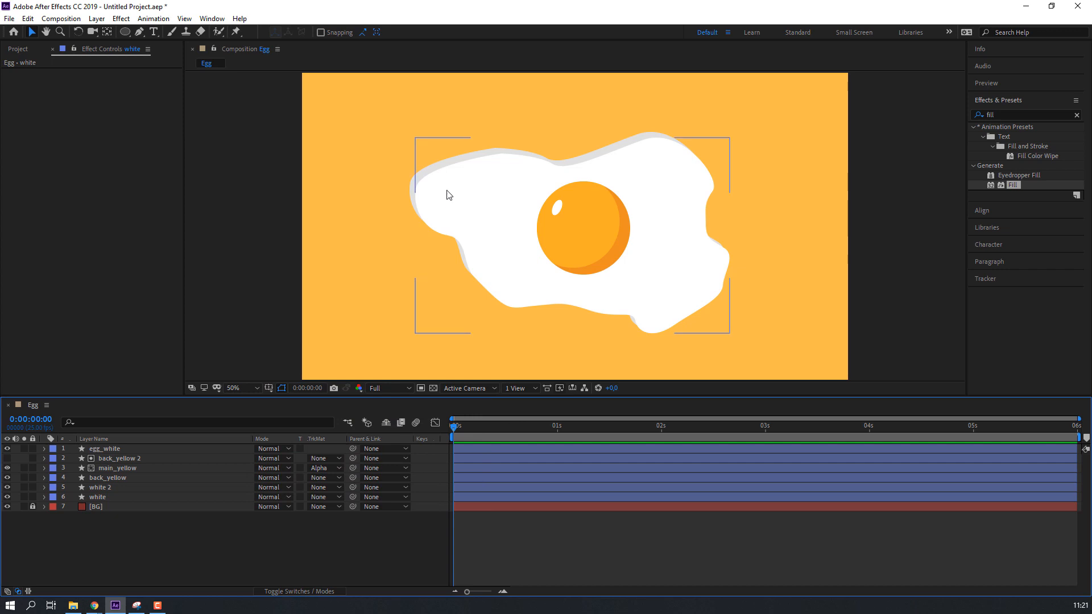
# - Nudge the grey white layer down and right past white 2 to form a thin shadow along the egg white's lower-right edge
pyautogui.click(105, 497)
pyautogui.hotkey('shift', 'Down')
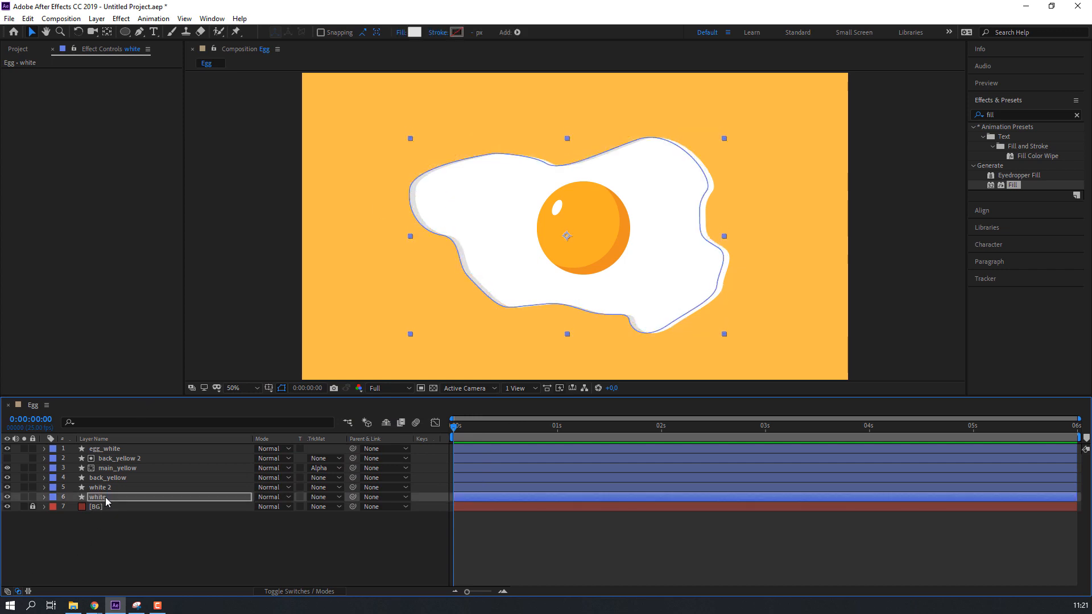
pyautogui.hotkey('shift', 'Right')
pyautogui.press('Right')
pyautogui.press('Down')
pyautogui.press('Right')
pyautogui.press('Right')
pyautogui.press('Down')
pyautogui.press('Down')
pyautogui.press('Down')
pyautogui.press('Down')
pyautogui.press('Right')
pyautogui.press('Right')
pyautogui.press('Right')
pyautogui.press('Right')
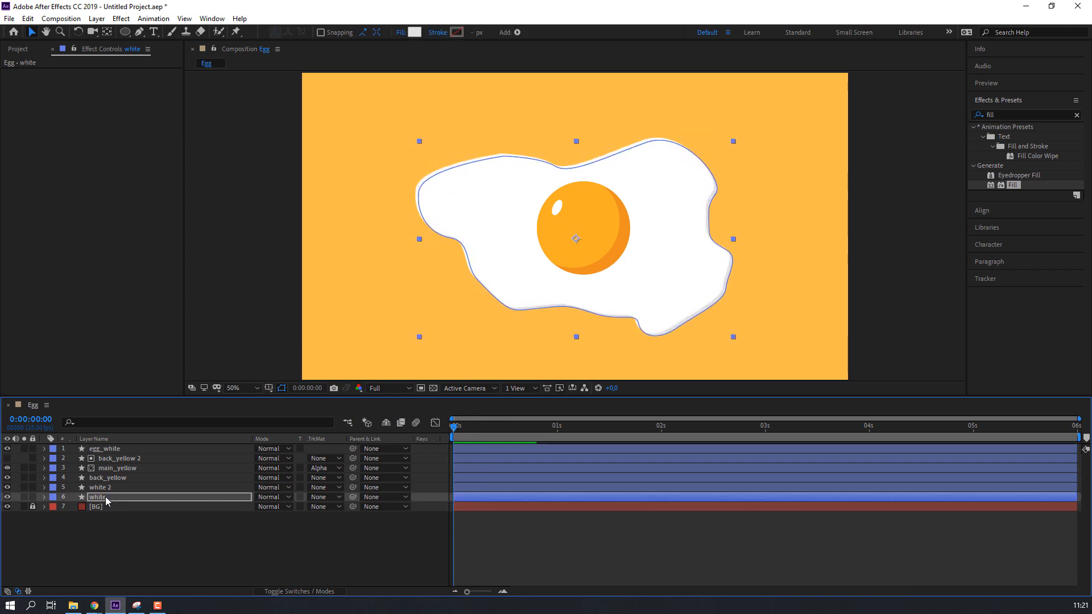
pyautogui.press('Down')
pyautogui.press('Down')
pyautogui.click(246, 549)
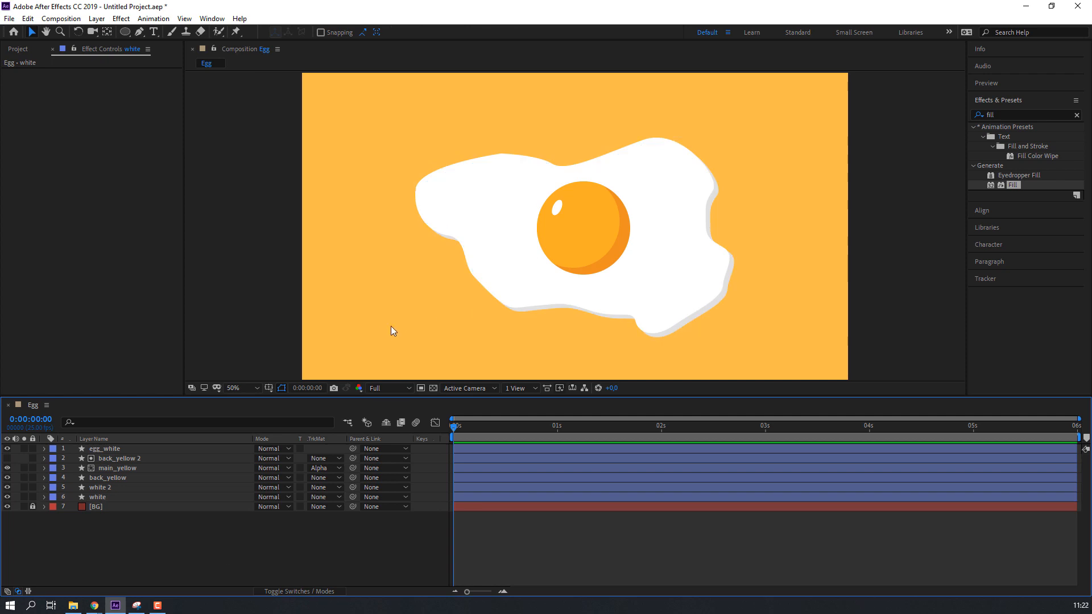
pyautogui.press(',')
pyautogui.press('.')
pyautogui.click(109, 496)
pyautogui.click(108, 496)
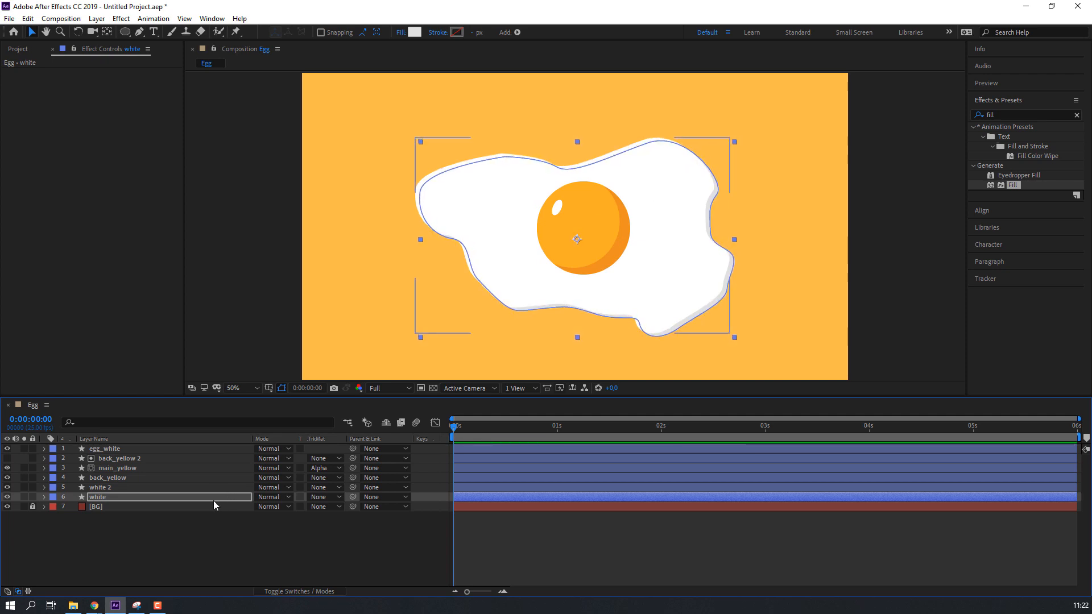
pyautogui.click(203, 517)
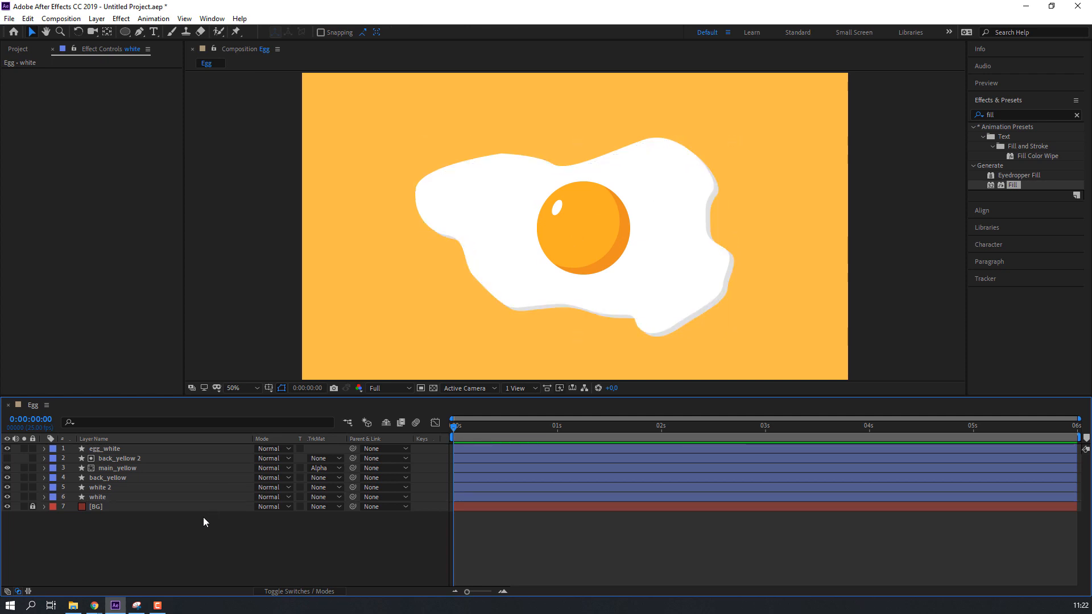
pyautogui.click(98, 488)
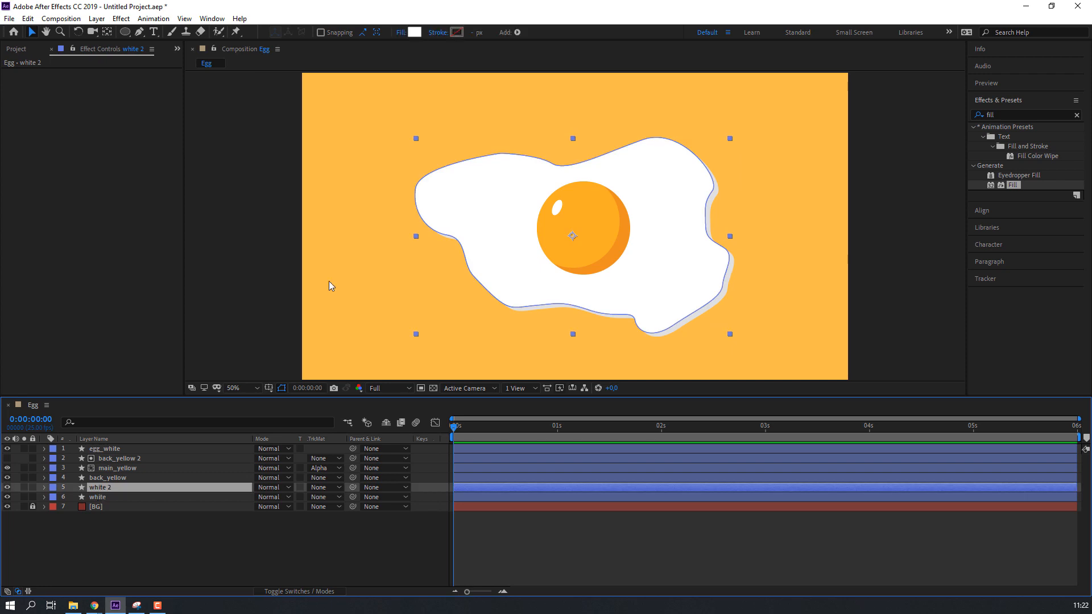
pyautogui.hotkey('ctrl', 'Down')
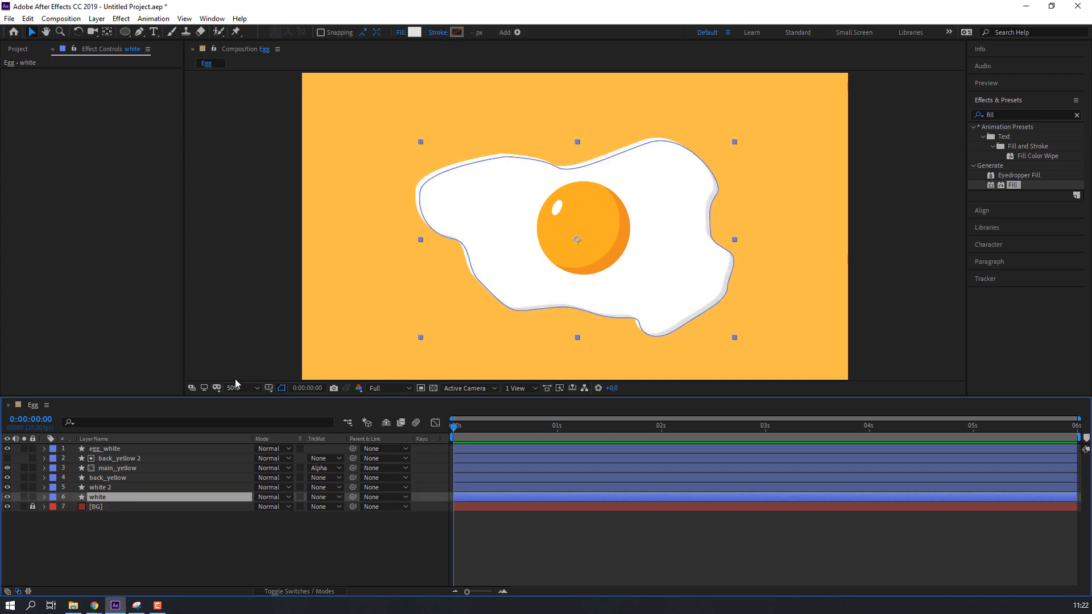
pyautogui.click(414, 33)
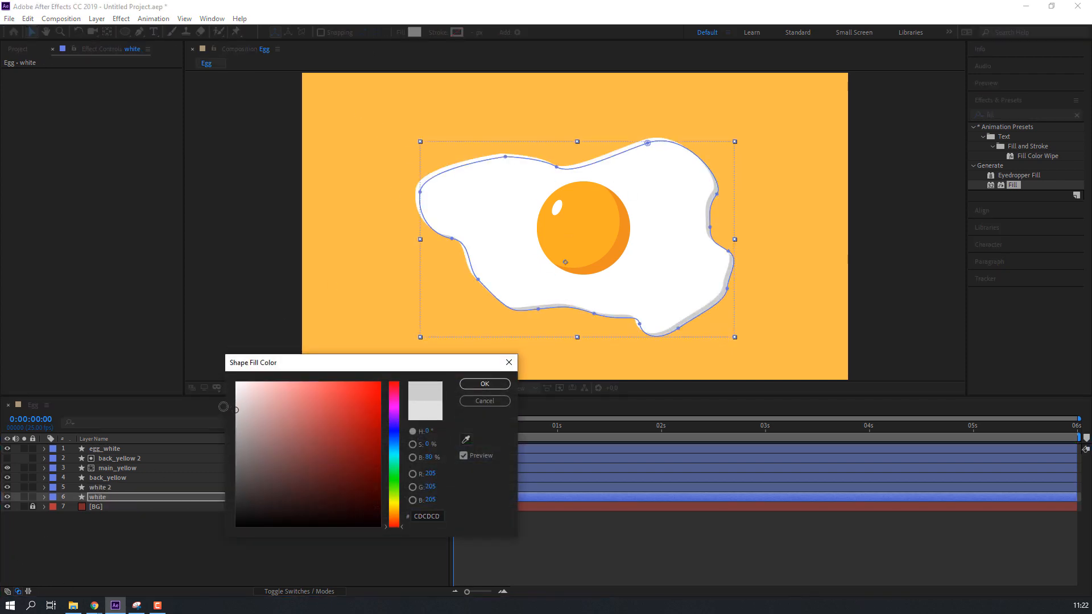
pyautogui.moveTo(223, 407); pyautogui.dragTo(223, 397)
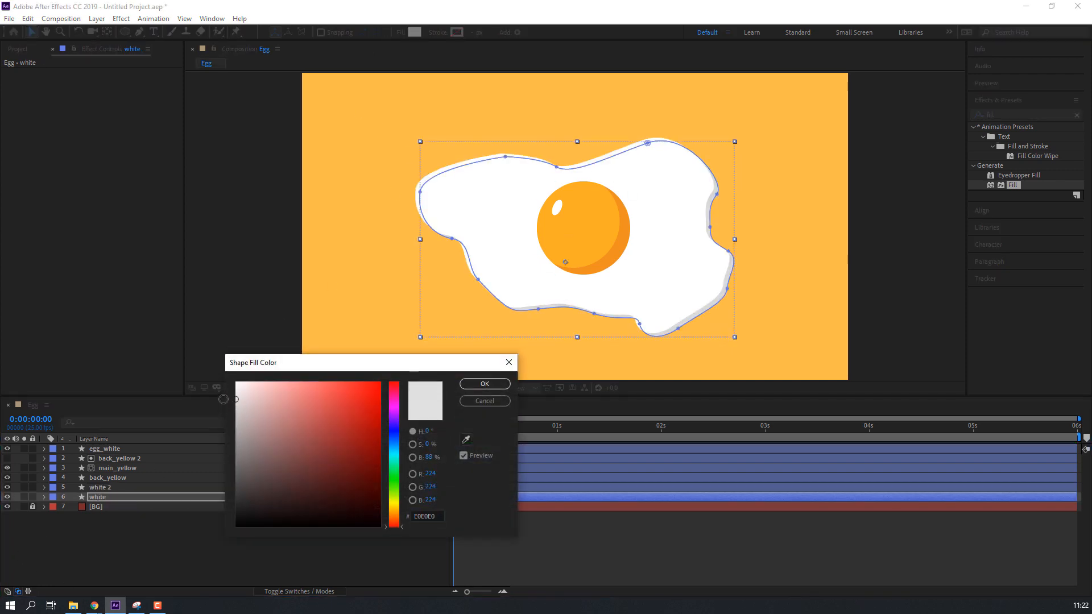
pyautogui.click(460, 401)
pyautogui.click(275, 547)
pyautogui.scroll(-2, 498, 242)
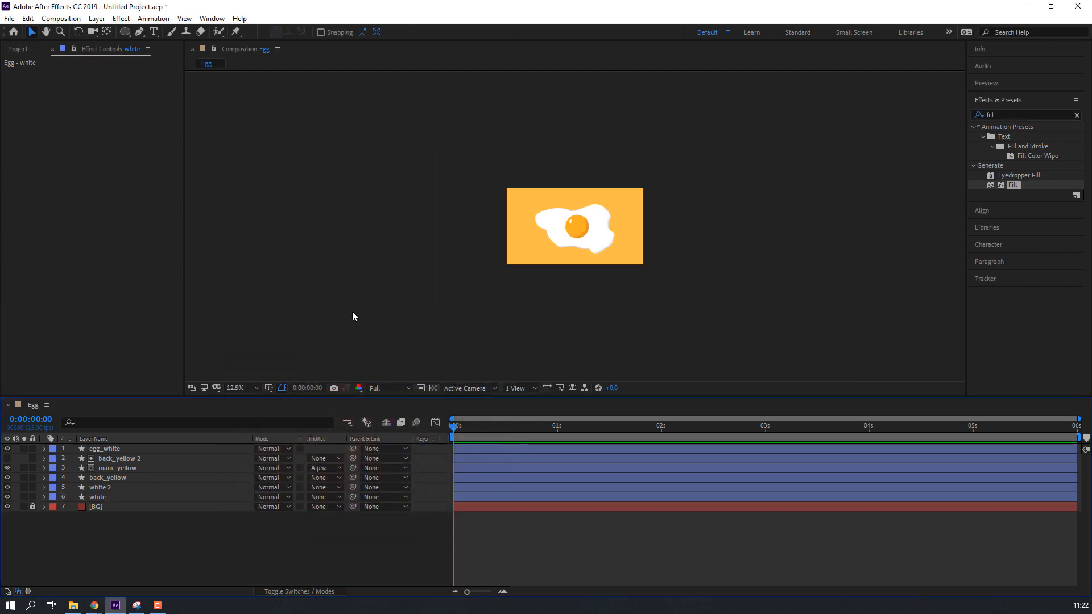
pyautogui.scroll(2, 356, 313)
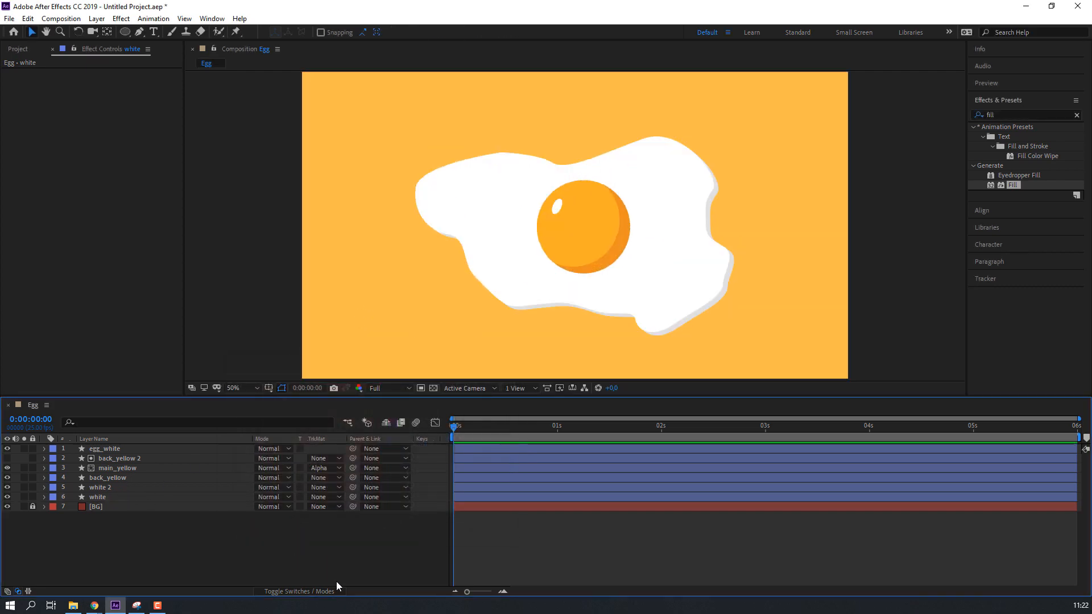
# - Parent the egg_white highlight layer to main_yellow
pyautogui.click(127, 459)
pyautogui.click(127, 468)
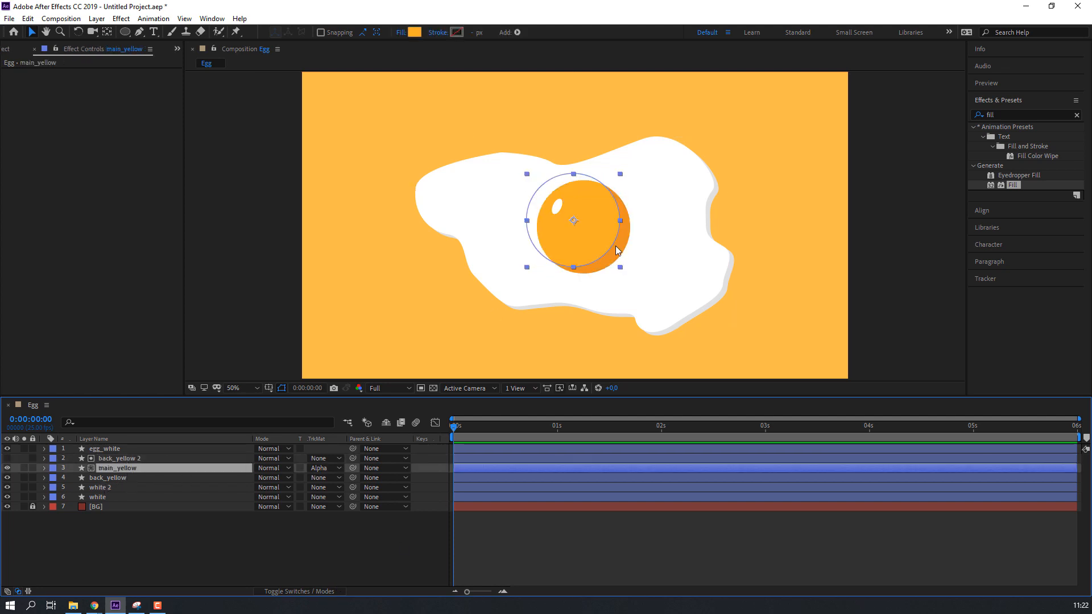
pyautogui.press('/')
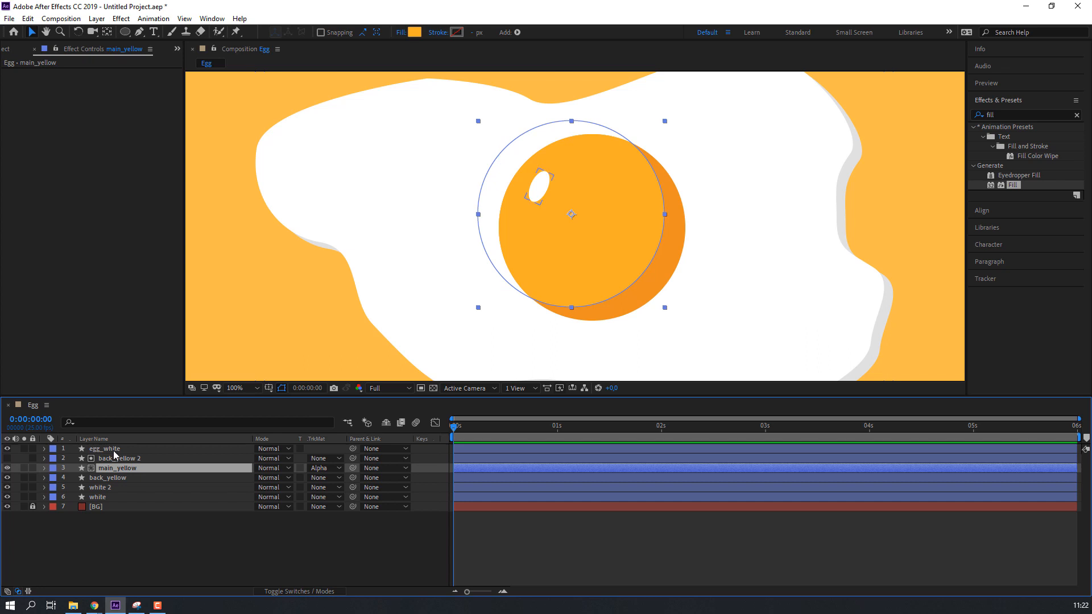
pyautogui.click(114, 449)
pyautogui.moveTo(353, 449); pyautogui.dragTo(115, 469)
# - Keyframe main_yellow's position at 0 s, move it to 972, 544 at 2 s, and preview the motion
pyautogui.click(115, 468)
pyautogui.press('p')
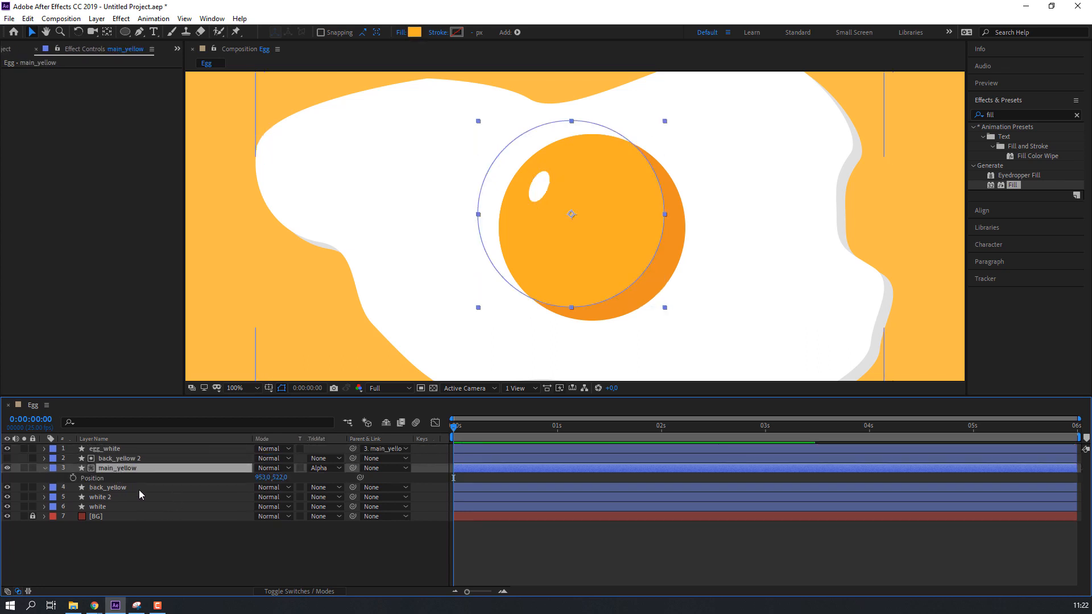
pyautogui.click(72, 478)
pyautogui.moveTo(533, 437); pyautogui.dragTo(662, 434)
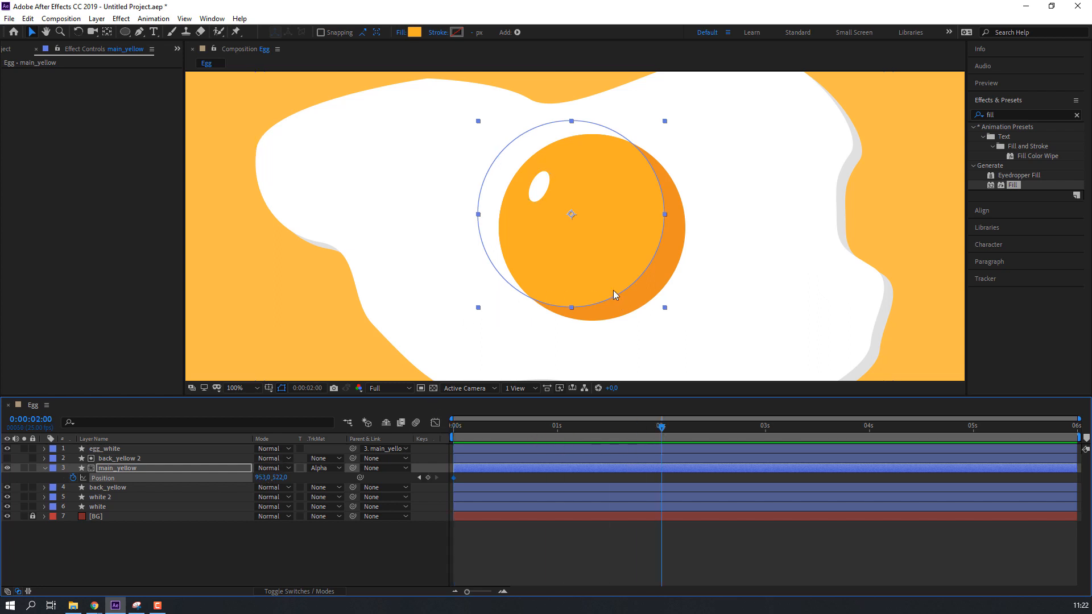
pyautogui.moveTo(590, 274); pyautogui.dragTo(601, 289)
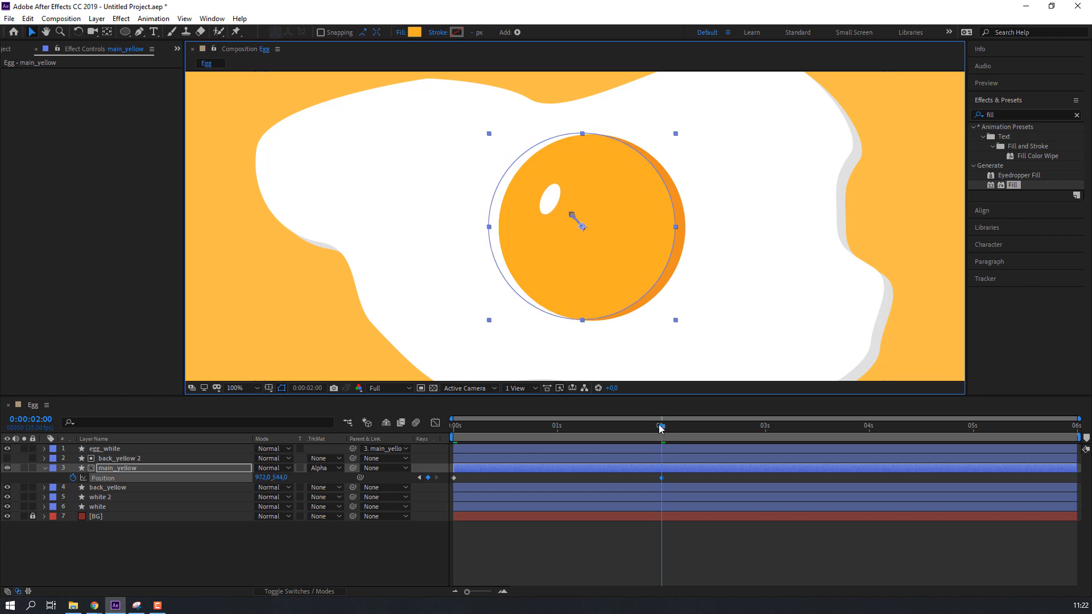
pyautogui.moveTo(660, 425); pyautogui.dragTo(452, 441)
pyautogui.click(622, 560)
pyautogui.scroll(-1, 424, 248)
pyautogui.press('space')
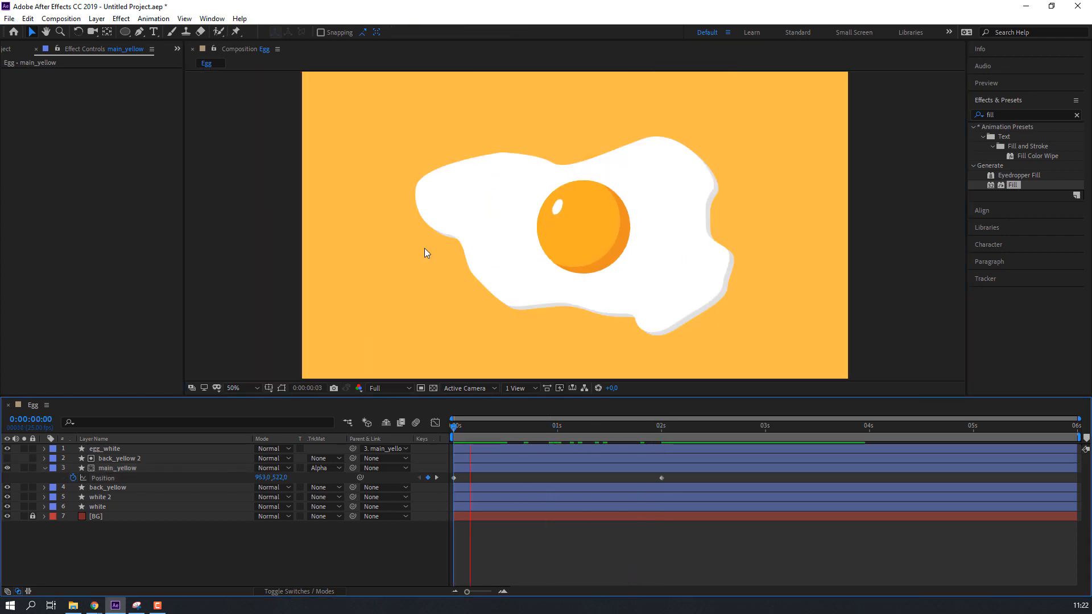
pyautogui.scroll(1, 673, 283)
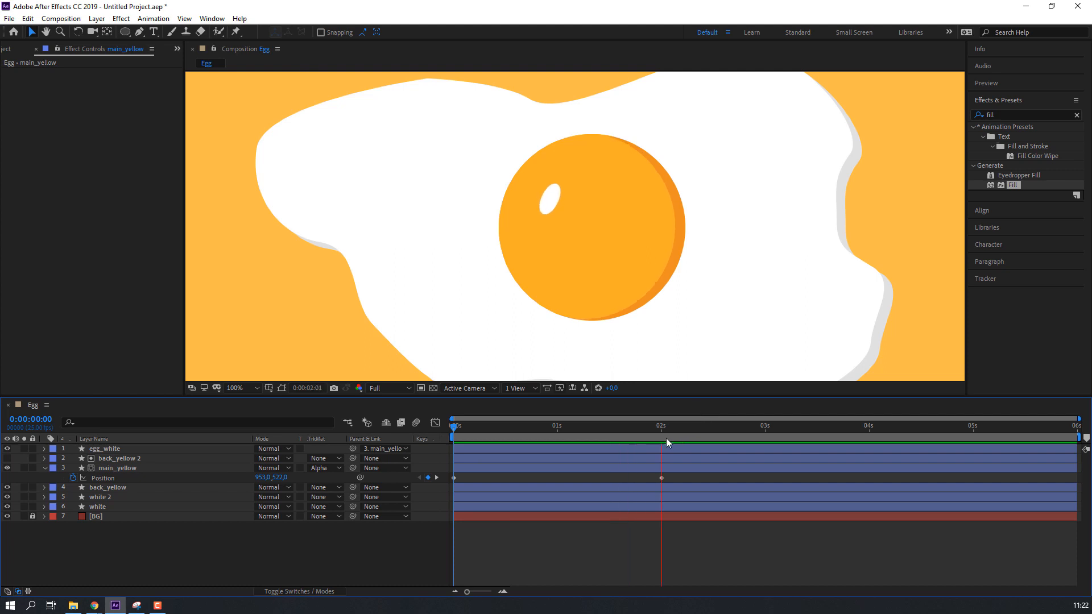
# - Add a main_yellow position keyframe of 990, 529 at 0:00:05:24 and play back the animation
pyautogui.moveTo(661, 428); pyautogui.dragTo(1075, 430)
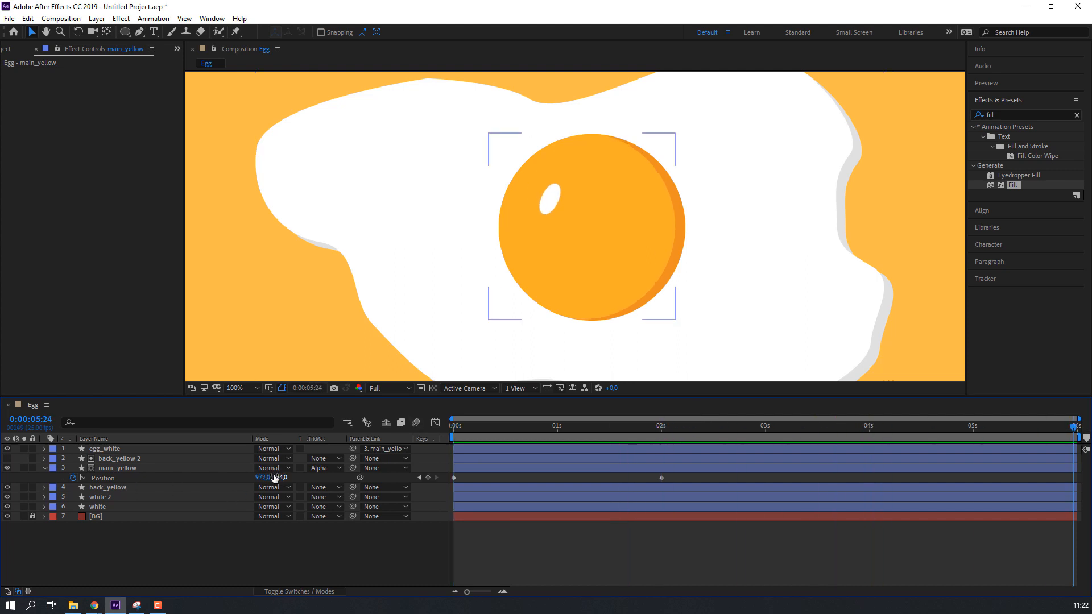
pyautogui.moveTo(275, 478); pyautogui.dragTo(271, 477)
pyautogui.click(527, 536)
pyautogui.press(',')
pyautogui.press('space')
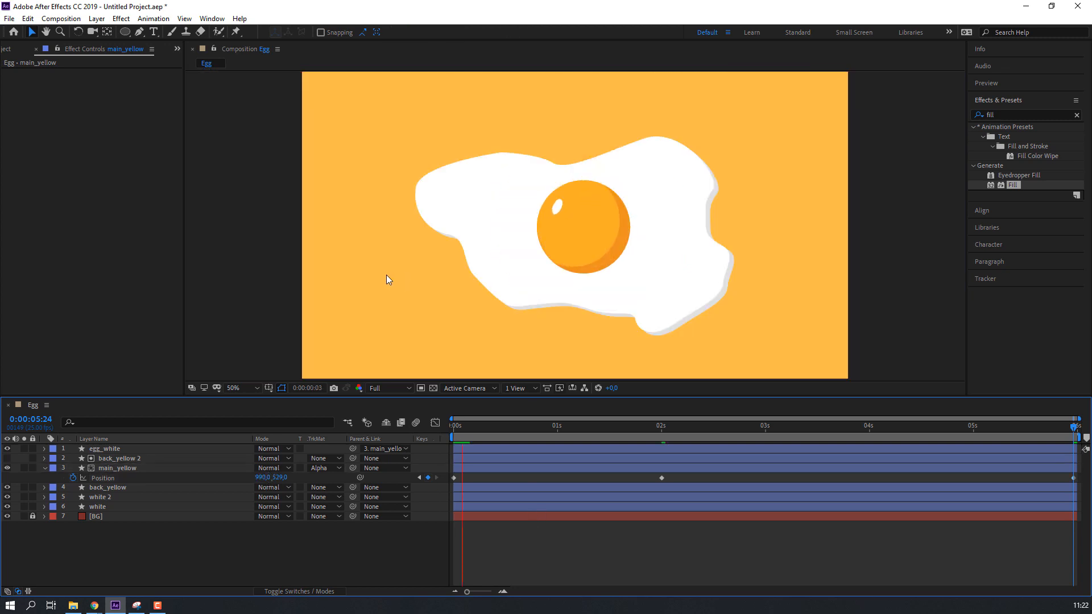
pyautogui.press(',')
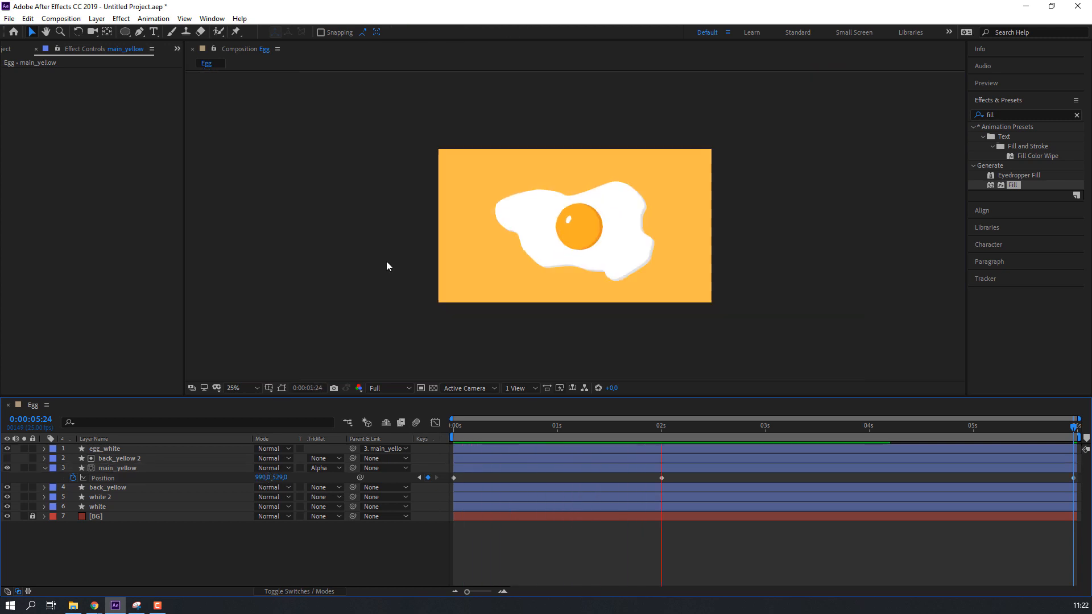
pyautogui.press('.')
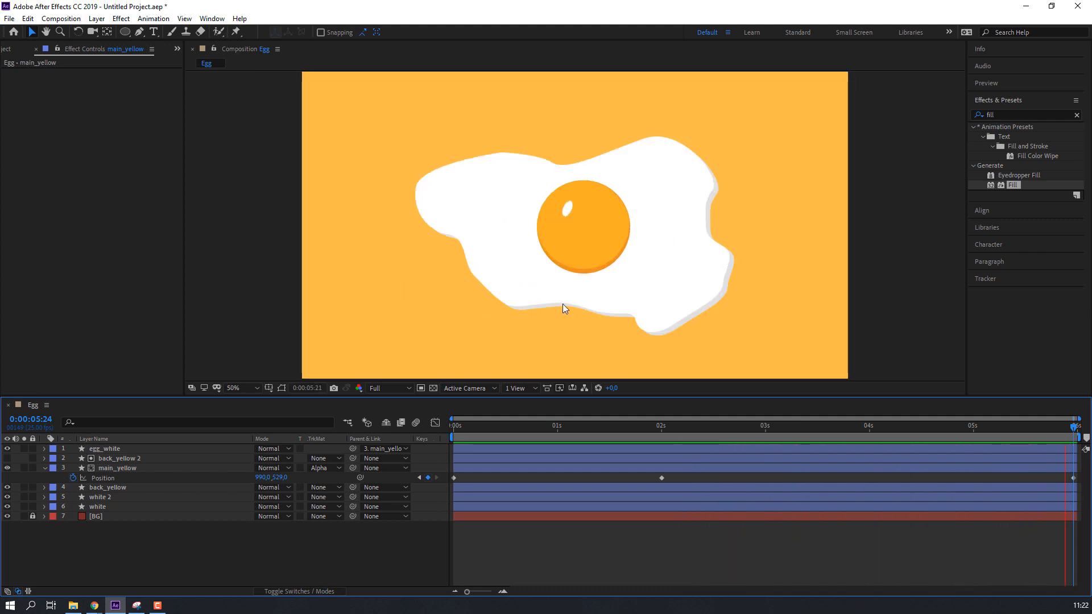
# - Set a starting position keyframe on the egg_white highlight at 0 s
pyautogui.click(551, 216)
pyautogui.click(557, 210)
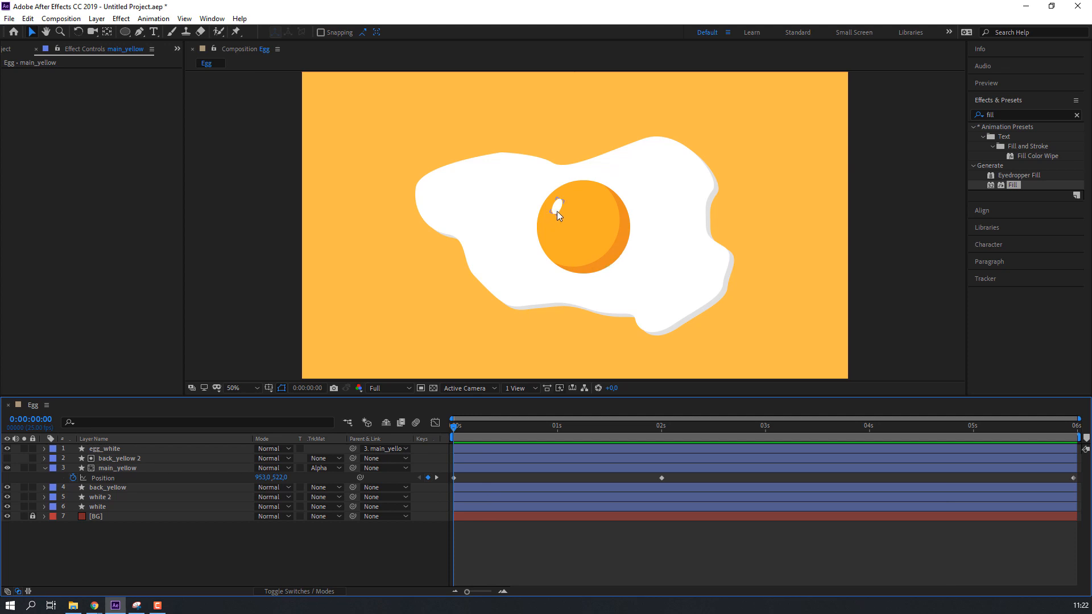
pyautogui.click(558, 215)
pyautogui.press('p')
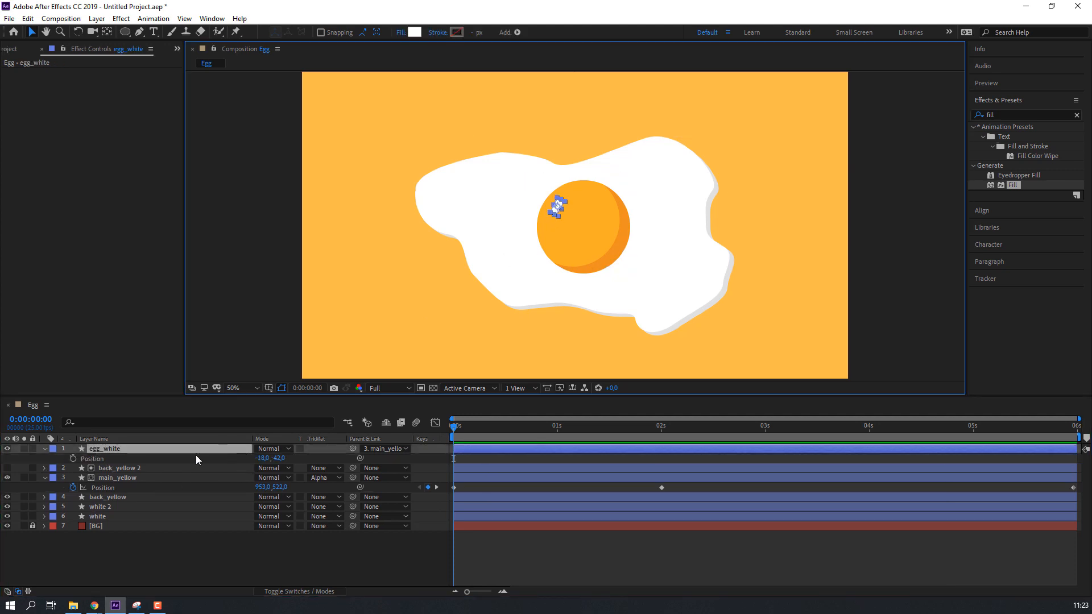
pyautogui.click(72, 459)
pyautogui.press('.')
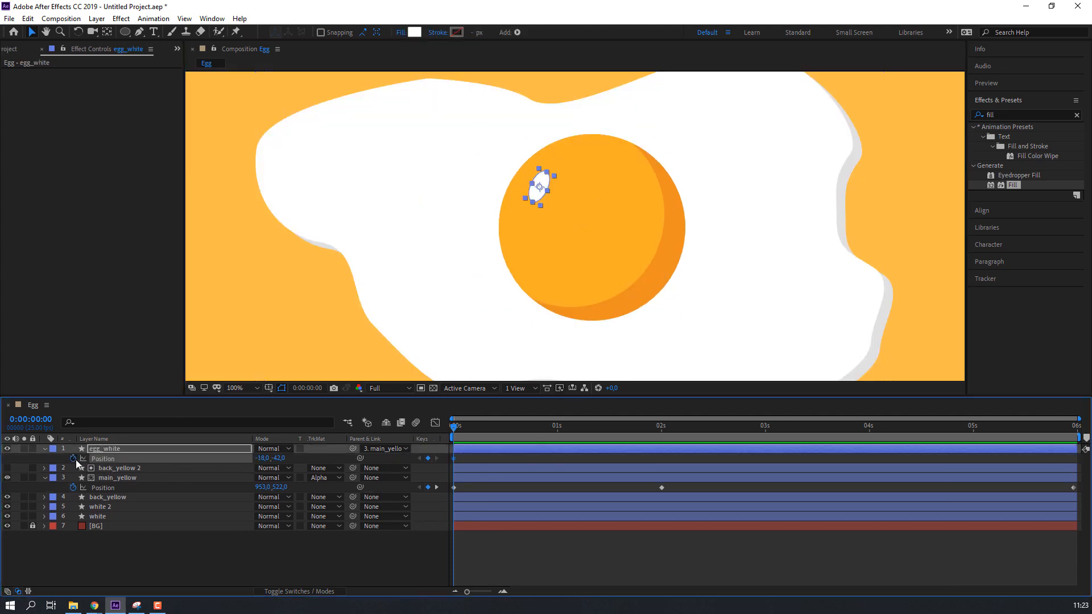
# - Keyframe the egg_white highlight's scale at 0 s and shrink it to 23.7, 45.8% at 2 s
pyautogui.moveTo(458, 436); pyautogui.dragTo(661, 427)
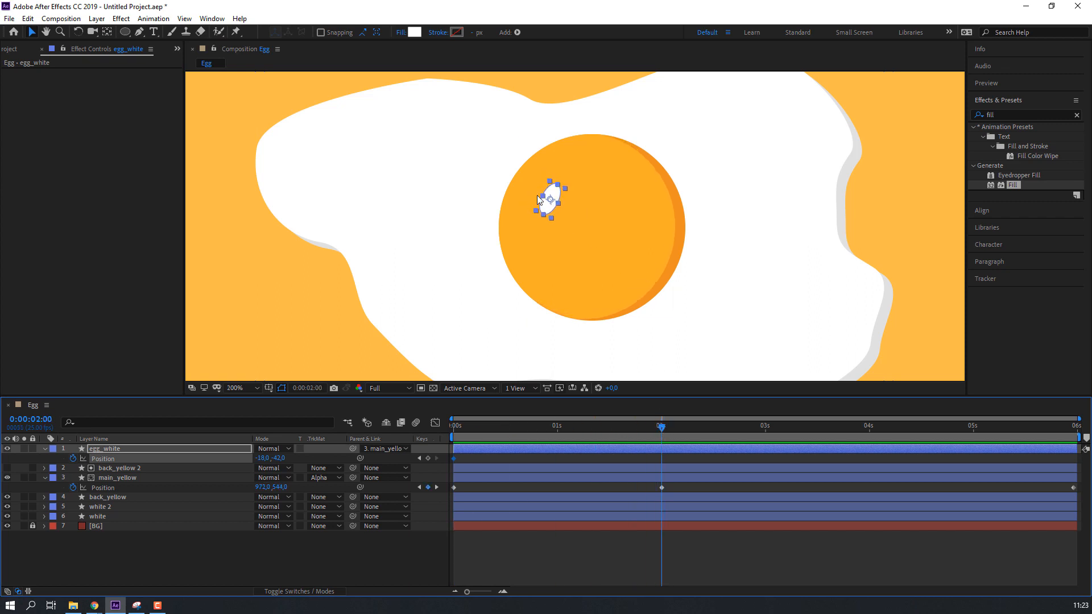
pyautogui.press('.')
pyautogui.hotkey('shift', 's')
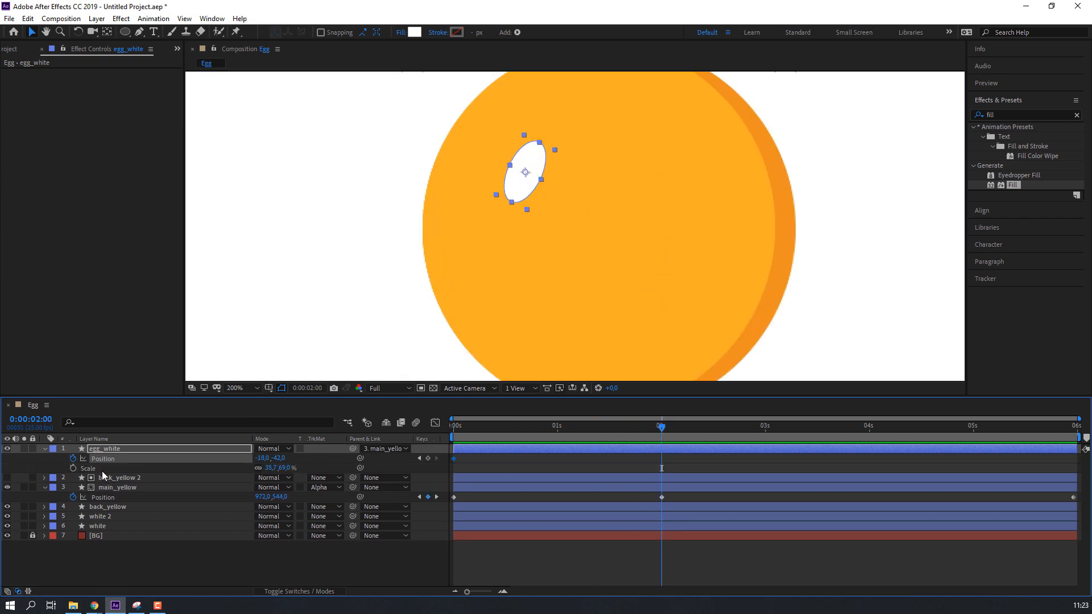
pyautogui.click(74, 468)
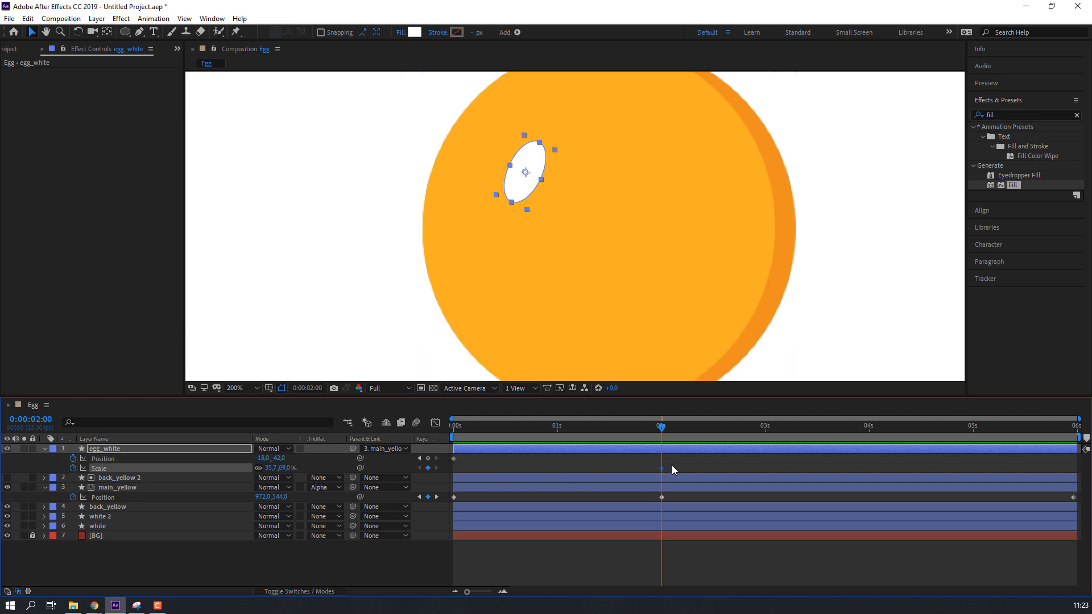
pyautogui.moveTo(661, 467); pyautogui.dragTo(453, 472)
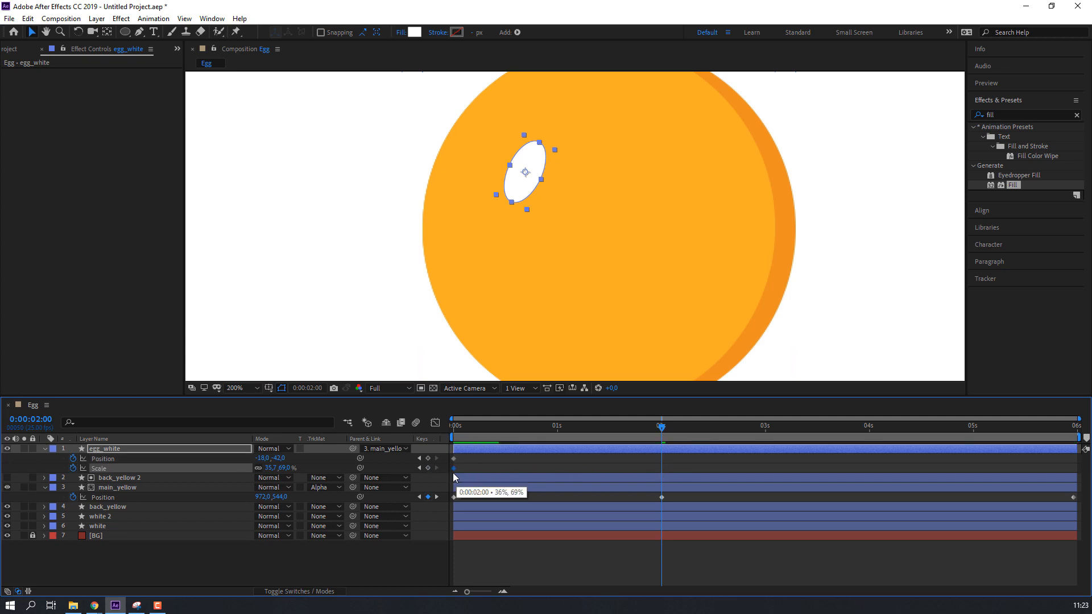
pyautogui.moveTo(272, 468); pyautogui.dragTo(265, 468)
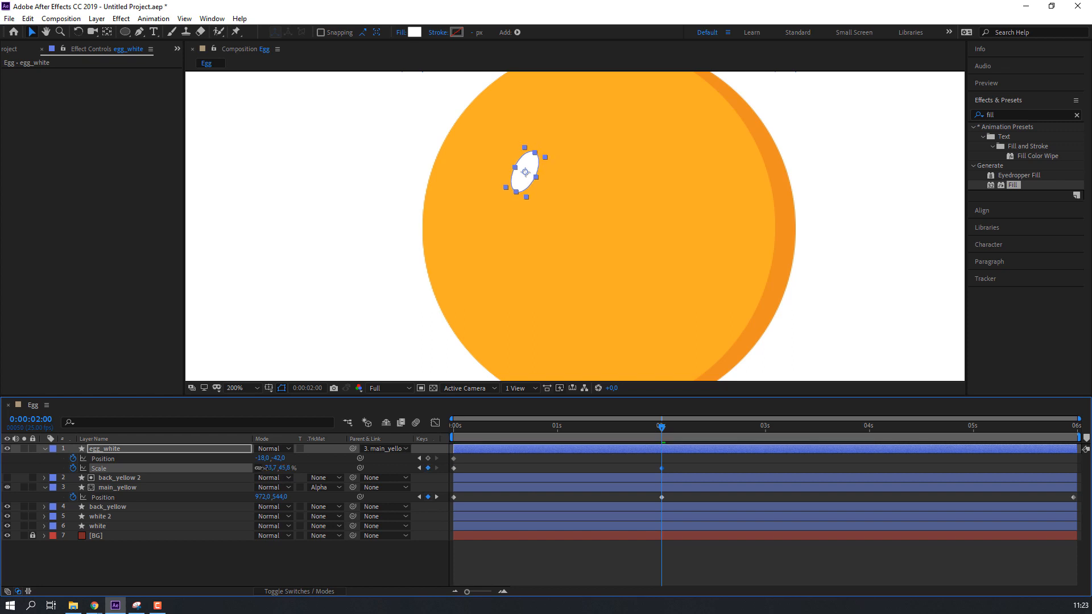
# - Move the egg_white highlight to position -7.5, -38 at 2 s and preview the animation
pyautogui.moveTo(524, 185); pyautogui.dragTo(535, 190)
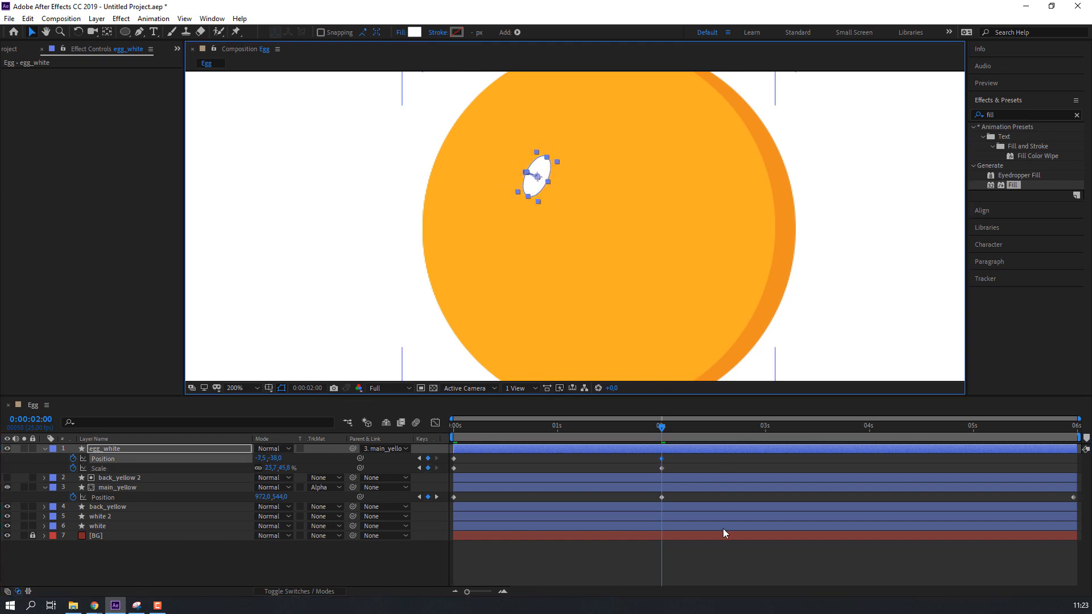
pyautogui.click(724, 553)
pyautogui.hotkey('shift', '/')
pyautogui.press('space')
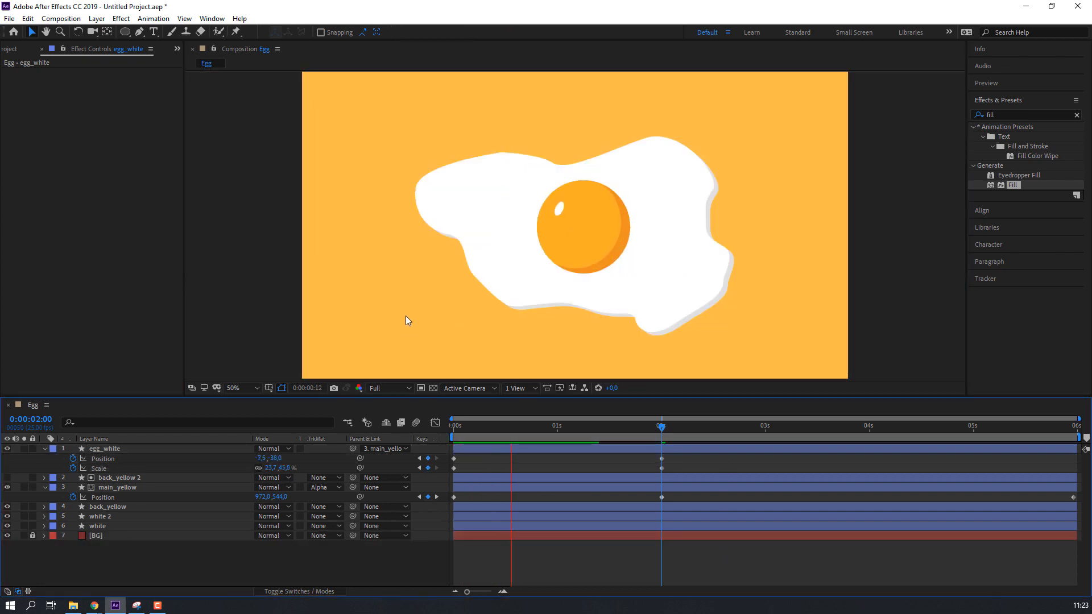
pyautogui.scroll(-2, 643, 312)
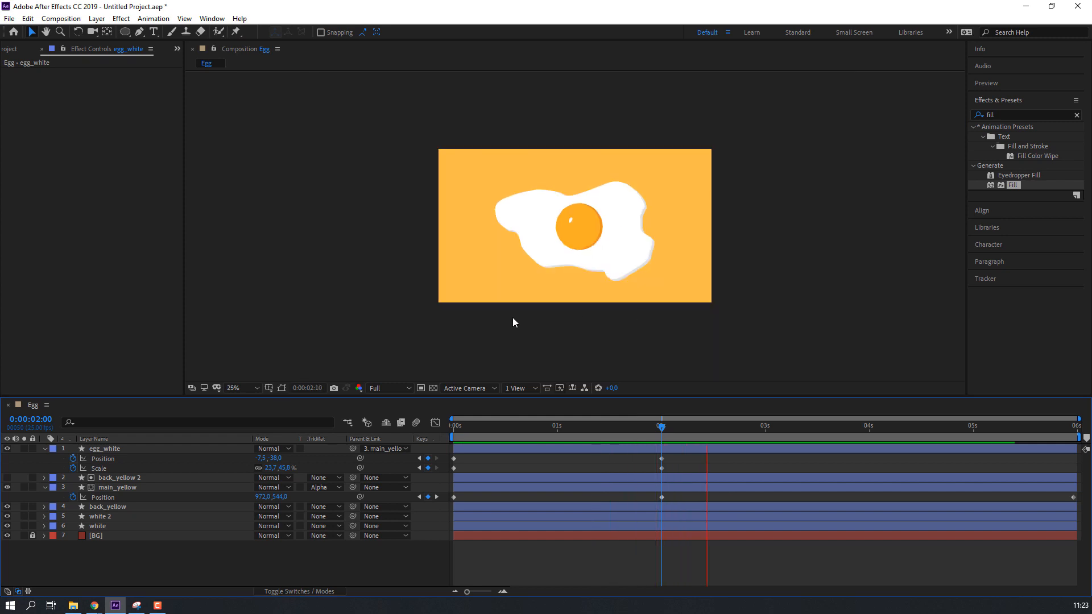
pyautogui.scroll(2, 513, 317)
# - Set the egg_white highlight's linked scale to 30% width at 0:00:05:24, adding a keyframe
pyautogui.moveTo(661, 428); pyautogui.dragTo(1074, 428)
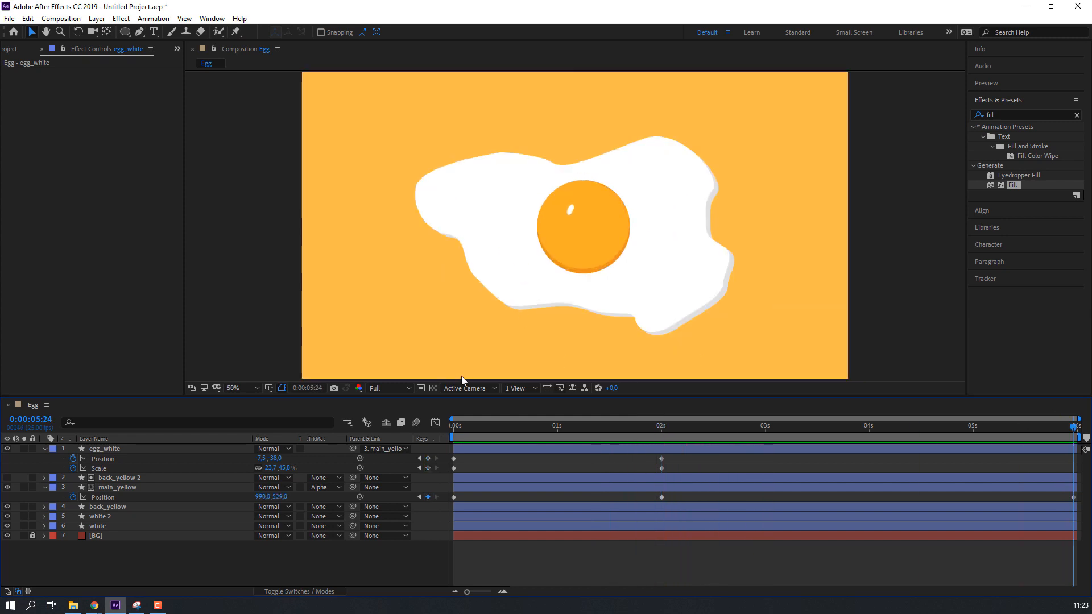
pyautogui.scroll(2, 500, 285)
pyautogui.moveTo(275, 468); pyautogui.dragTo(271, 467)
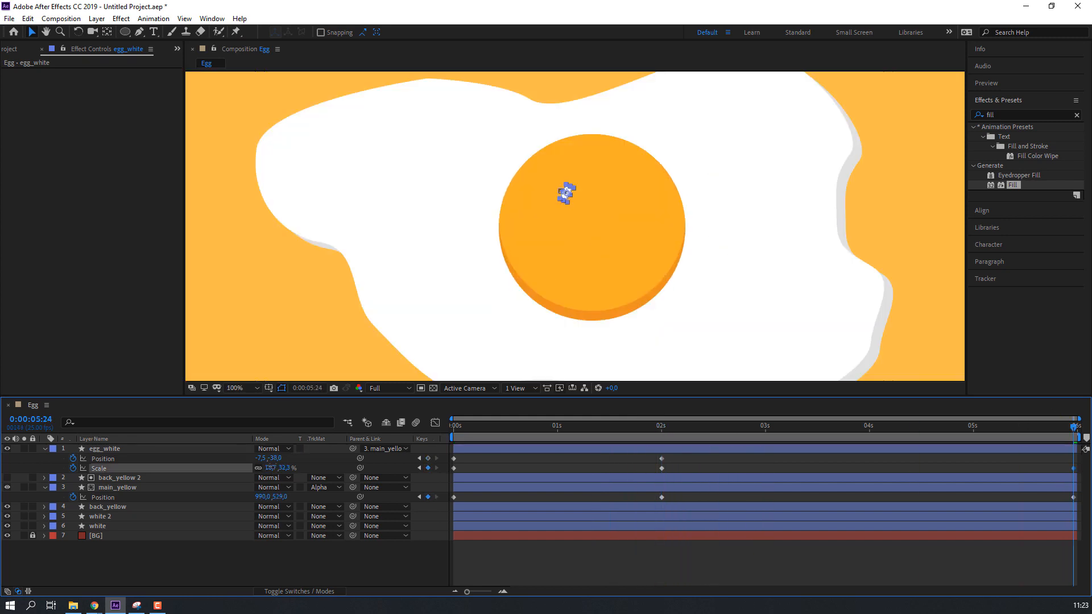
pyautogui.hotkey('ctrl', 'z')
pyautogui.click(272, 468)
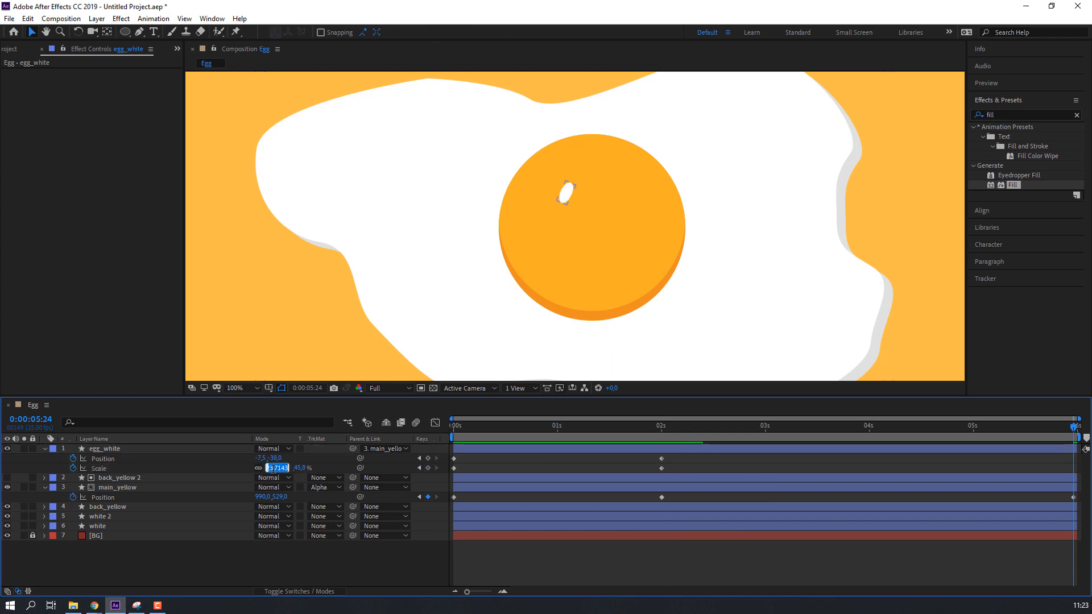
pyautogui.write('30')
pyautogui.press('Return')
# - Move the egg_white highlight to position 6.5, -47 at 0:00:05:24 and play back the full animation
pyautogui.moveTo(567, 195); pyautogui.dragTo(575, 189)
pyautogui.click(643, 569)
pyautogui.scroll(-1, 523, 188)
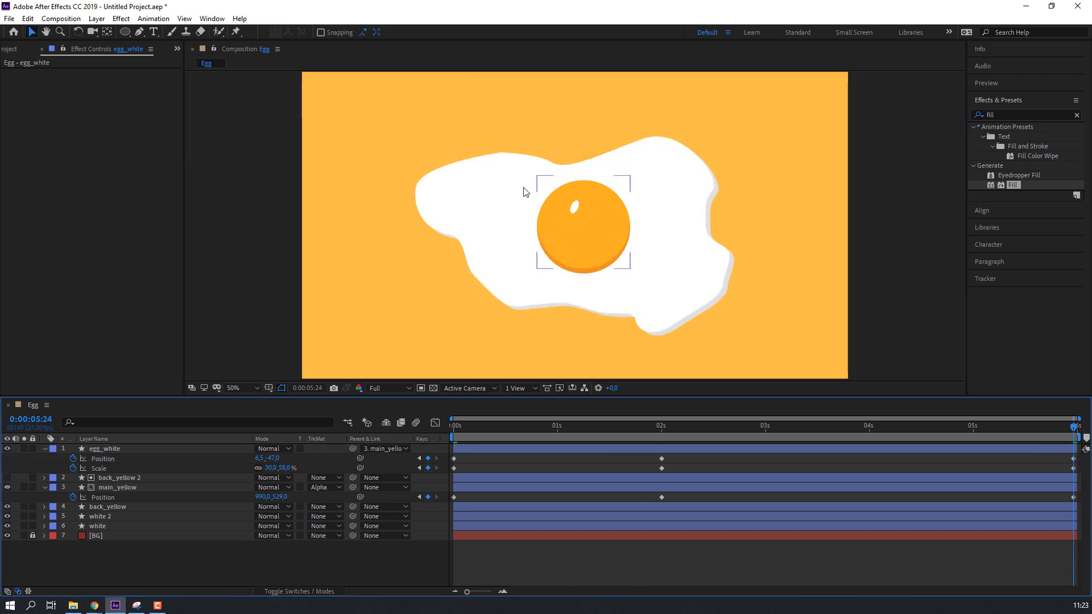
pyautogui.press('space')
pyautogui.scroll(-1, 367, 247)
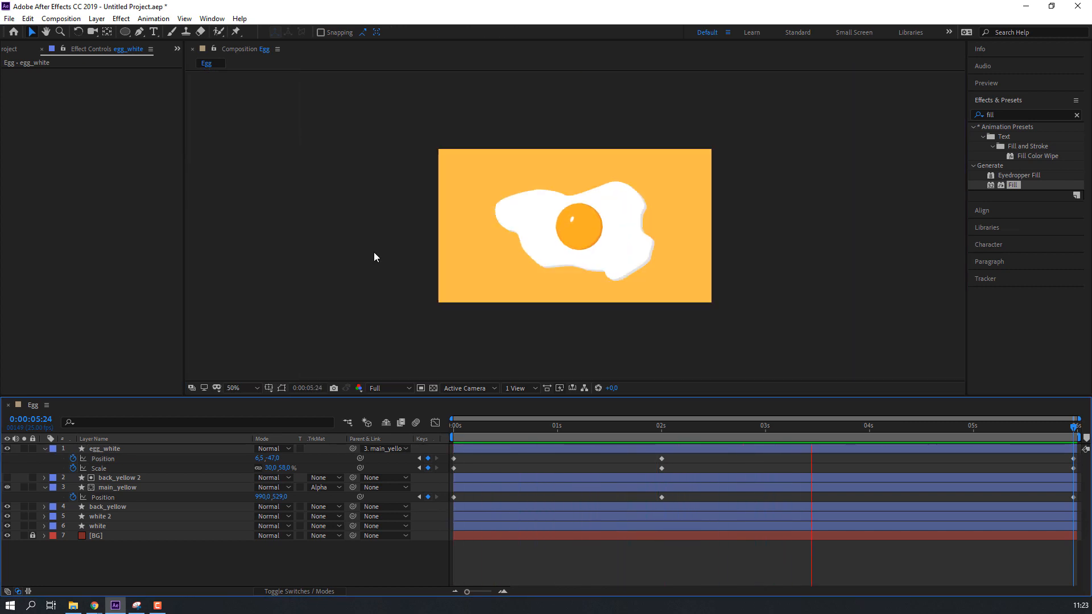
pyautogui.scroll(1, 374, 257)
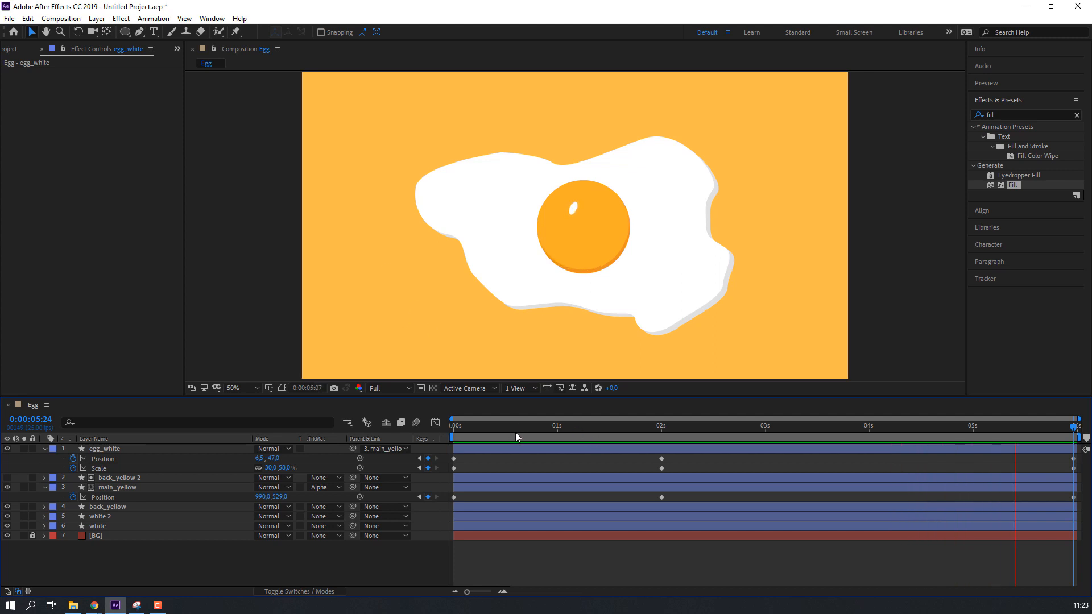
# - Return to the start of the timeline and collapse the egg_white and main_yellow layer properties
pyautogui.moveTo(515, 432); pyautogui.dragTo(454, 432)
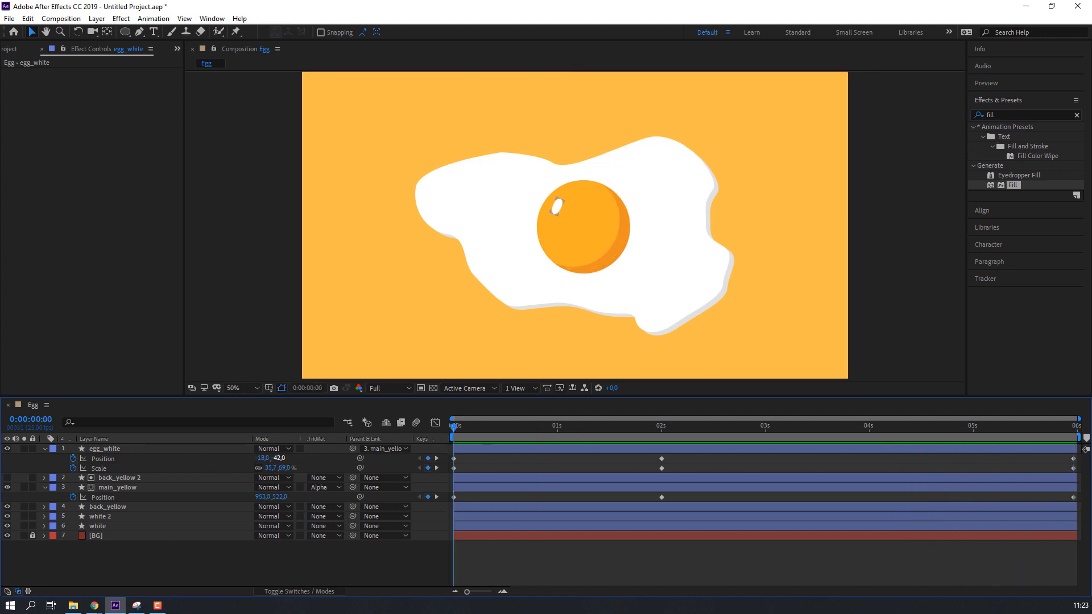
pyautogui.click(45, 448)
pyautogui.click(45, 468)
# - Hide the white layer so that only the white 2 shape shows around the yolk
pyautogui.click(108, 497)
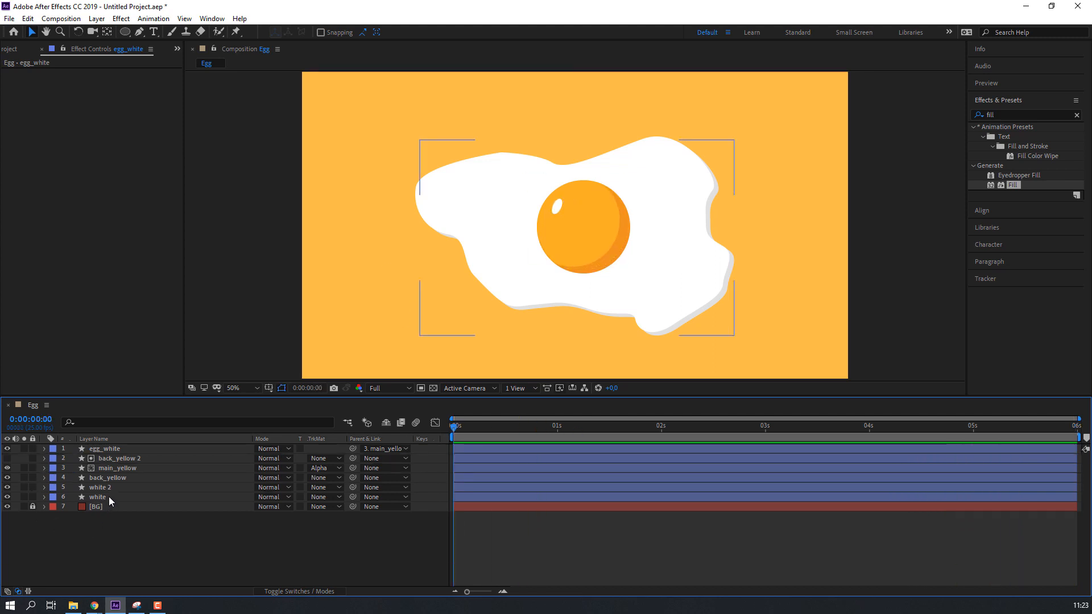
pyautogui.click(111, 496)
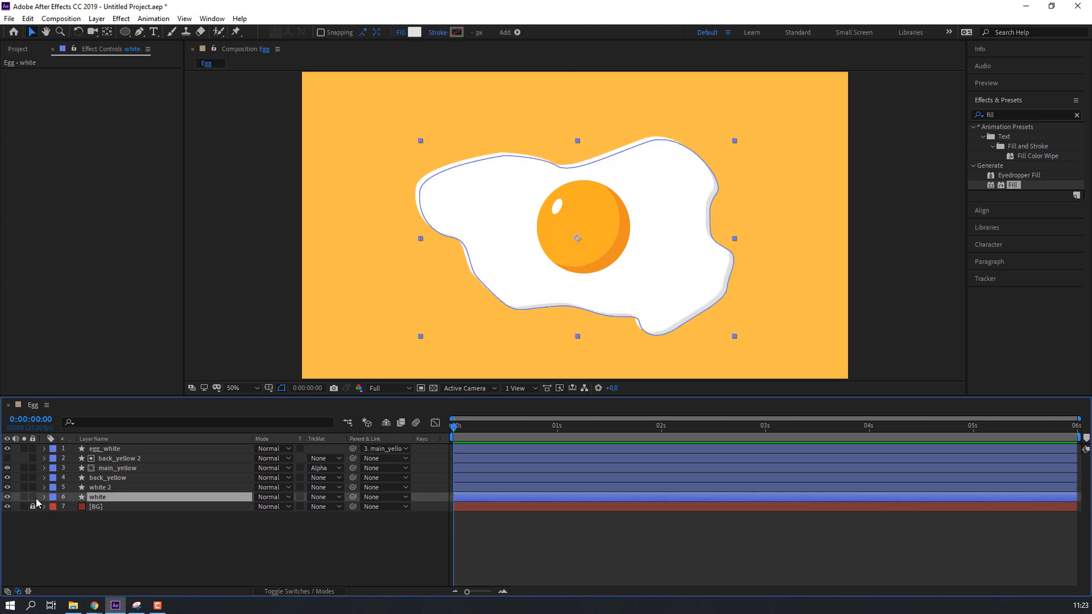
pyautogui.click(8, 497)
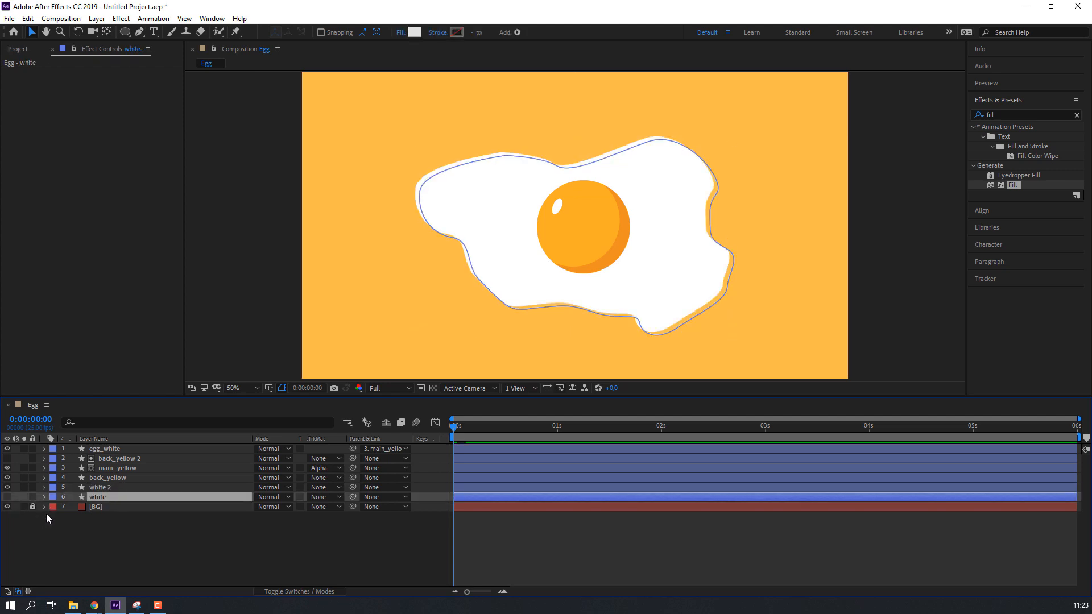
pyautogui.click(46, 515)
# - Add Wiggle Paths to the white 2 layer and preview the animation
pyautogui.click(104, 488)
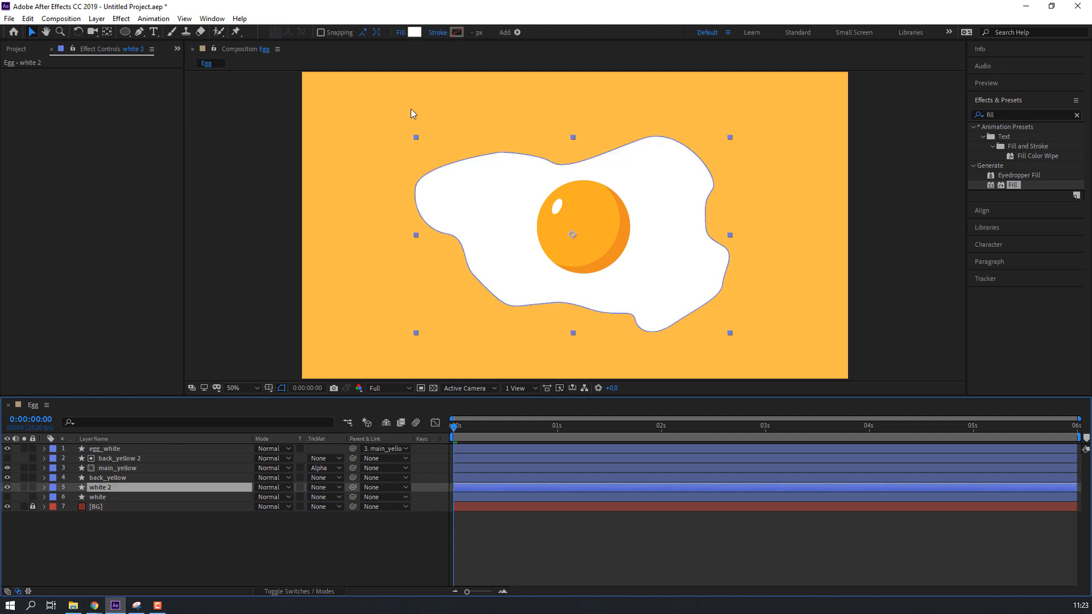
pyautogui.click(517, 32)
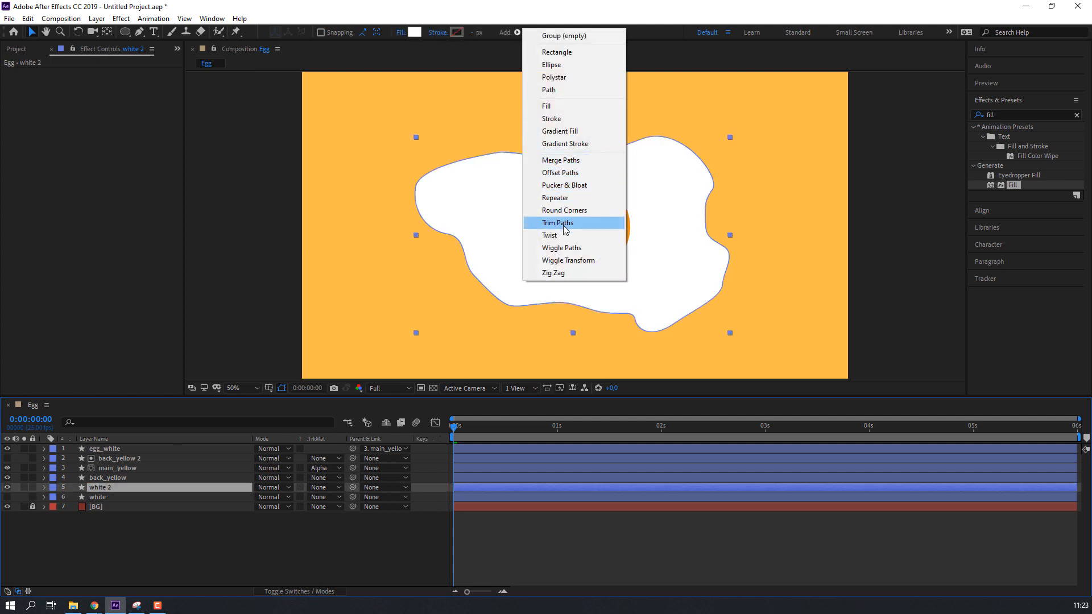
pyautogui.click(564, 248)
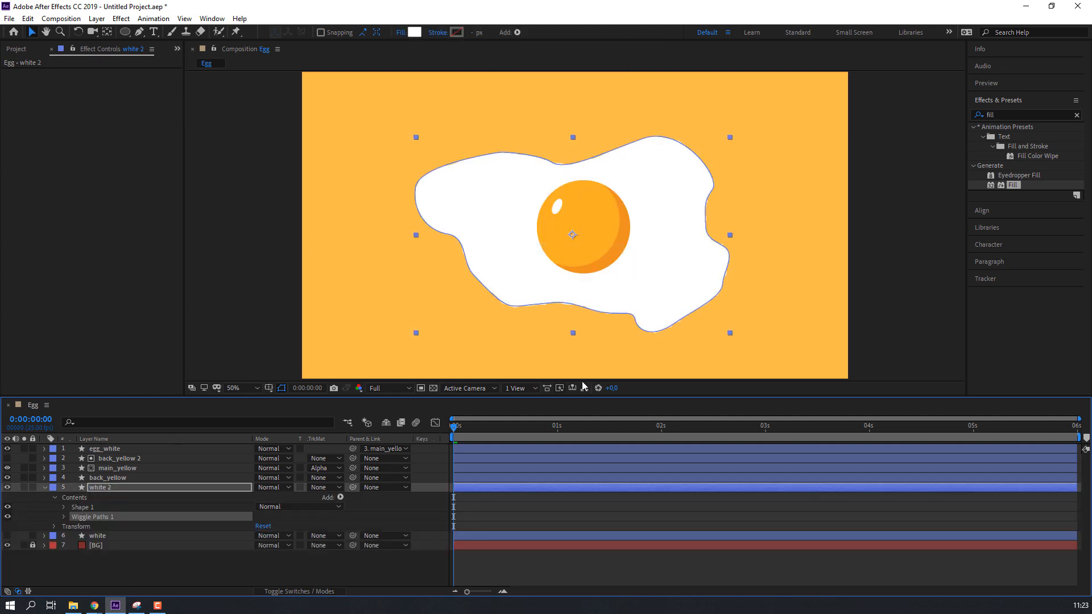
pyautogui.click(476, 514)
pyautogui.press('space')
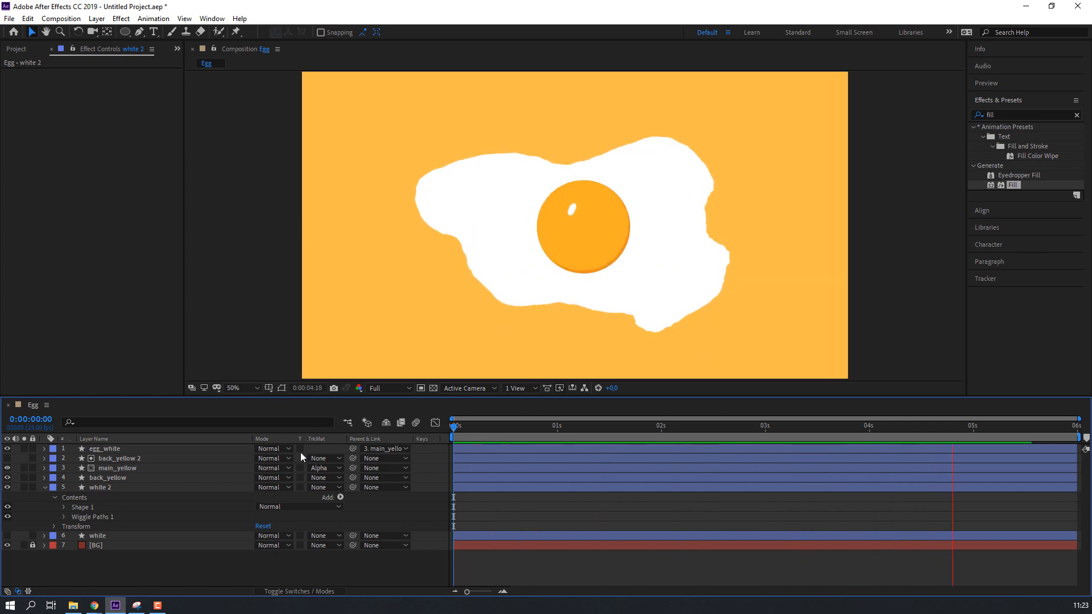
# - Make the white layer visible again, add Wiggle Paths to it and preview the animation
pyautogui.press('space')
pyautogui.click(91, 536)
pyautogui.click(7, 536)
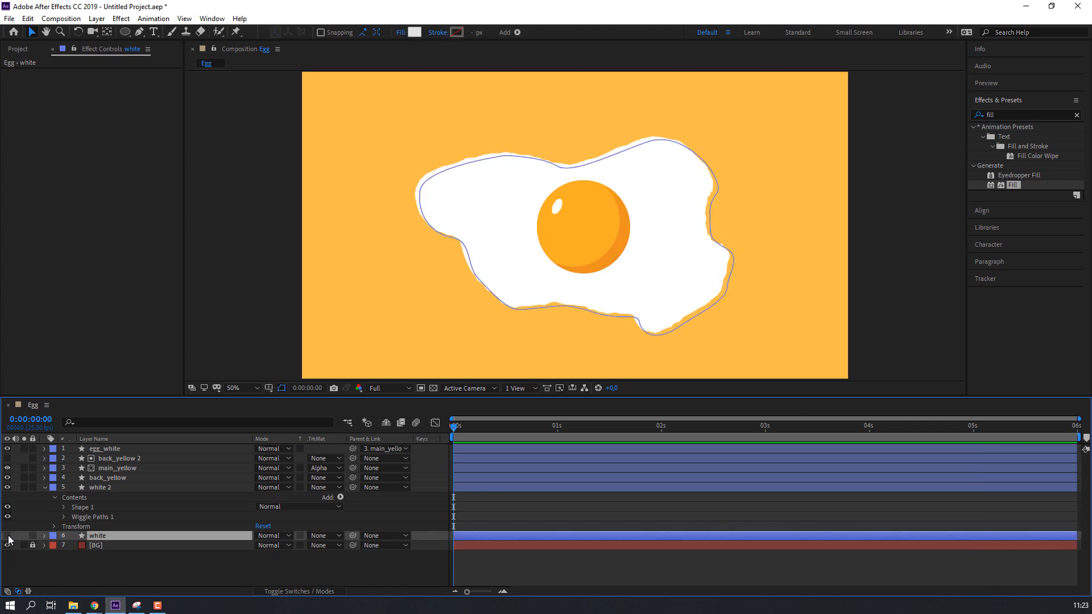
pyautogui.click(518, 33)
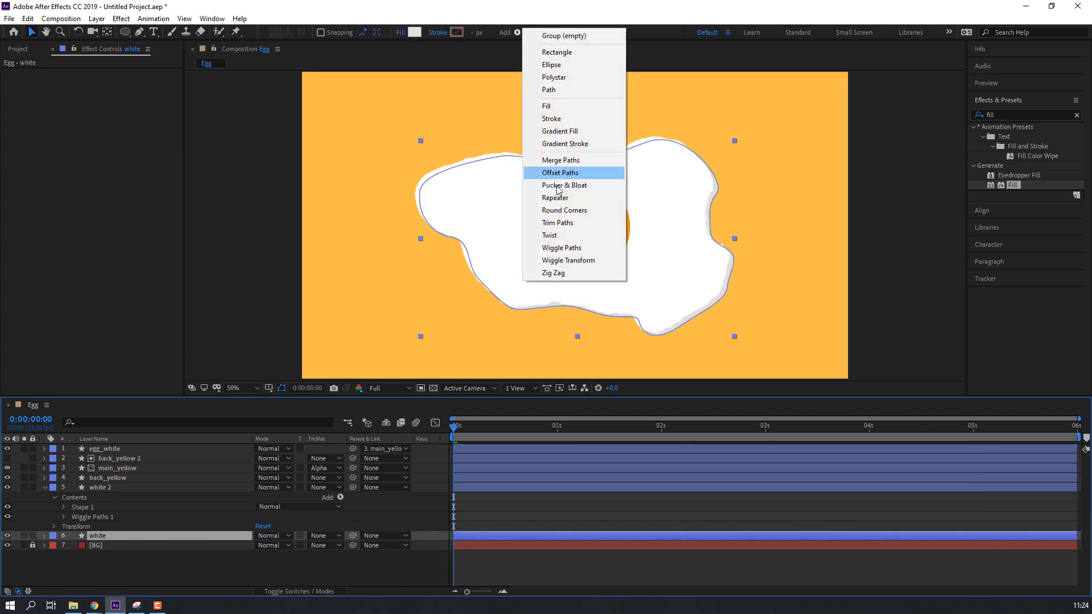
pyautogui.click(556, 248)
pyautogui.click(705, 513)
pyautogui.press('space')
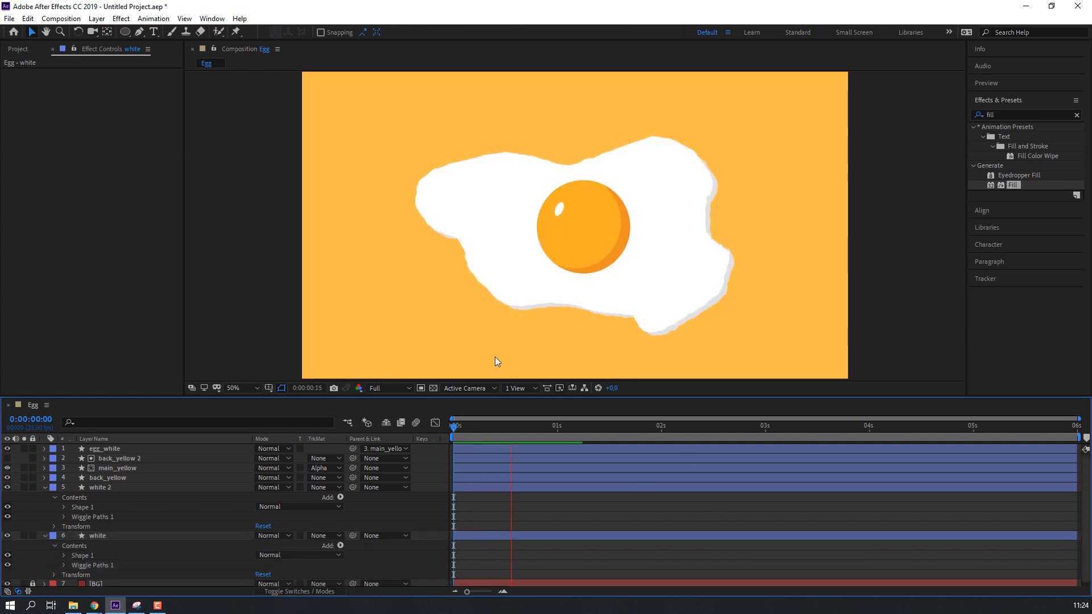
# - Collapse the white 2 and white layer properties, review the full animation and return to the start of the timeline
pyautogui.click(44, 488)
pyautogui.click(44, 499)
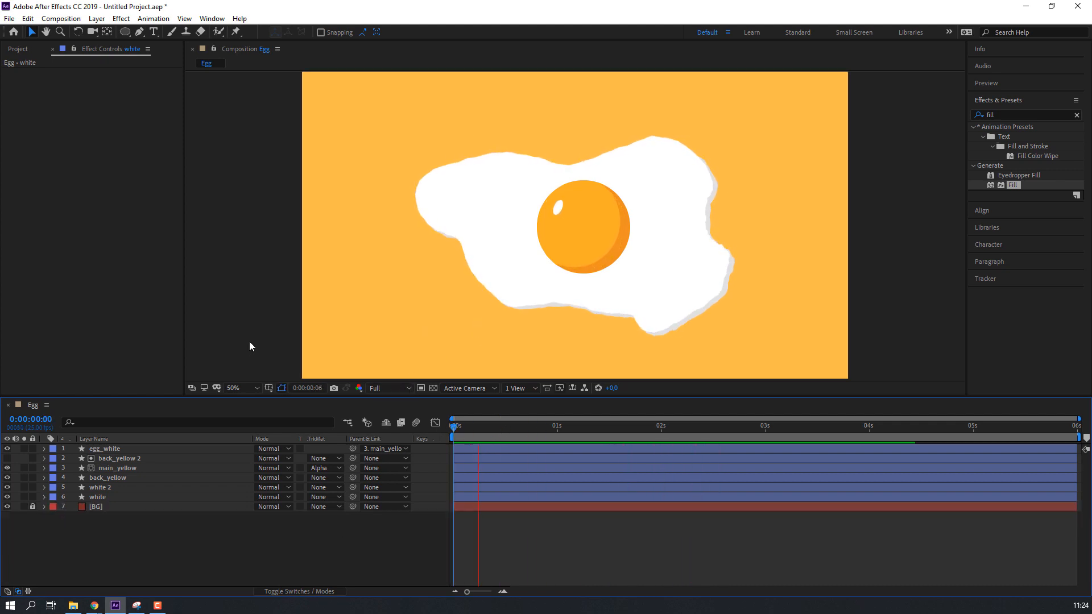
pyautogui.press(',')
pyautogui.press('.')
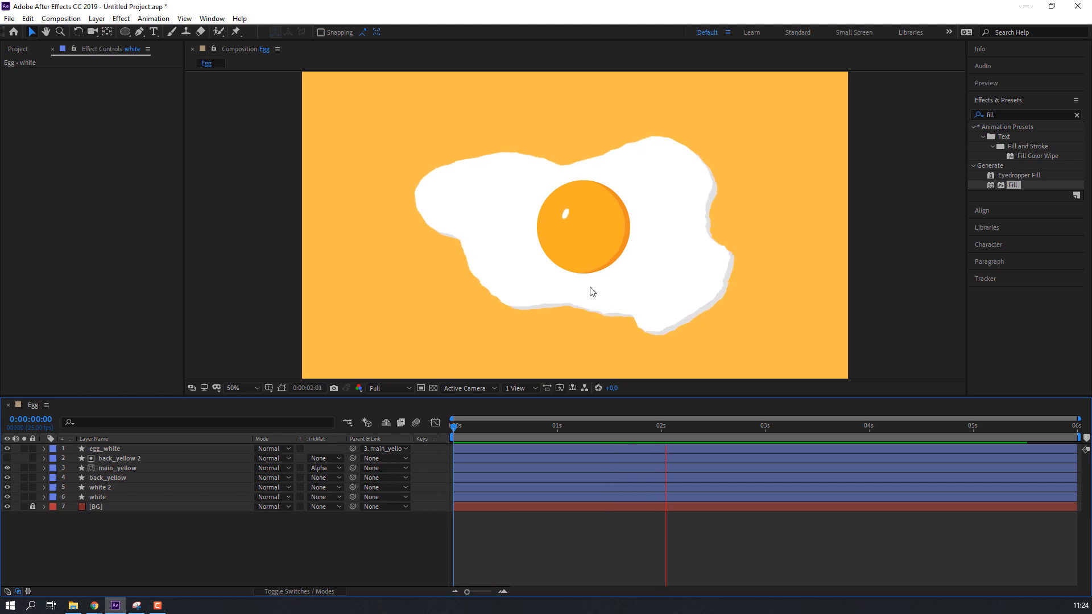
pyautogui.press(',')
pyautogui.press('.')
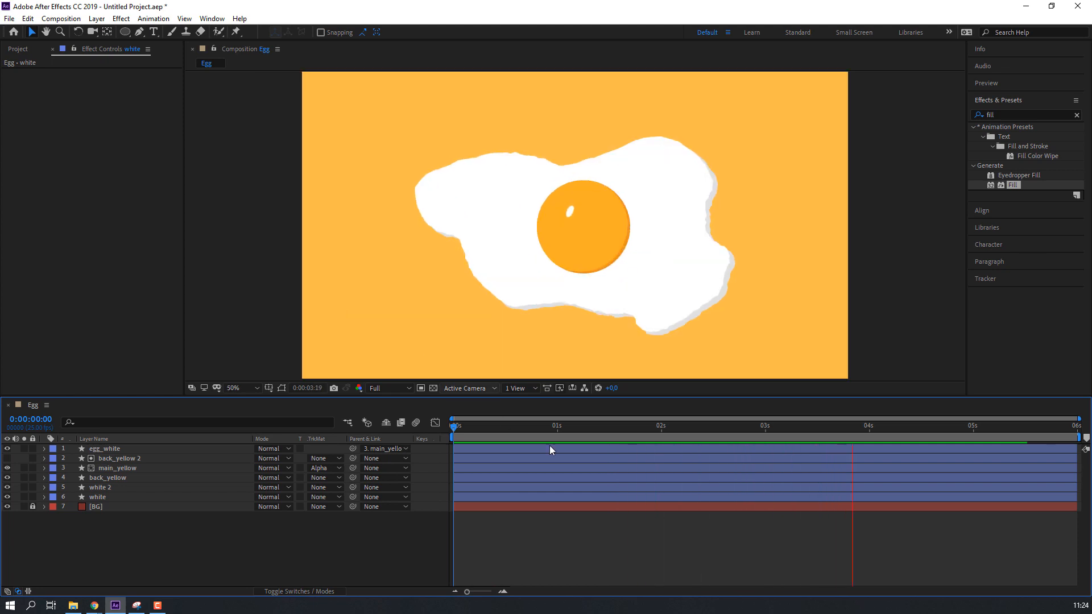
pyautogui.press('space')
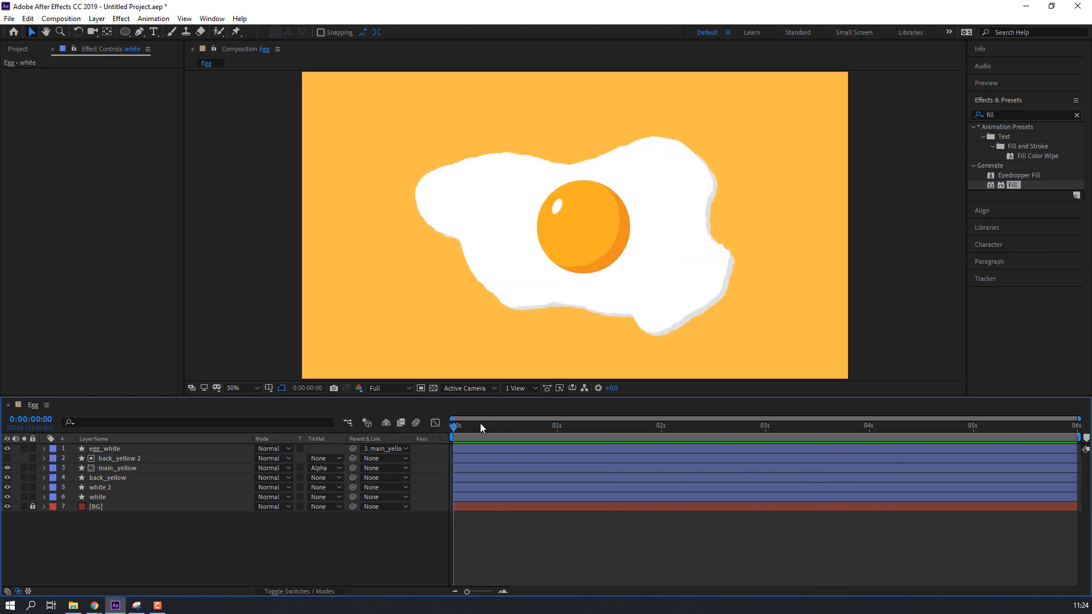
pyautogui.moveTo(466, 430); pyautogui.dragTo(272, 434)
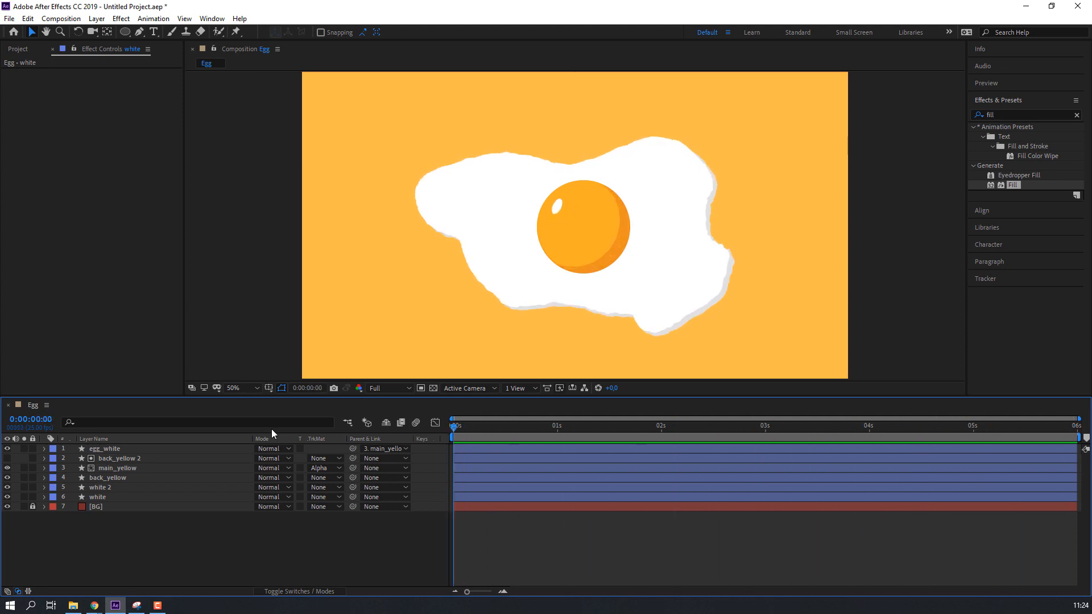